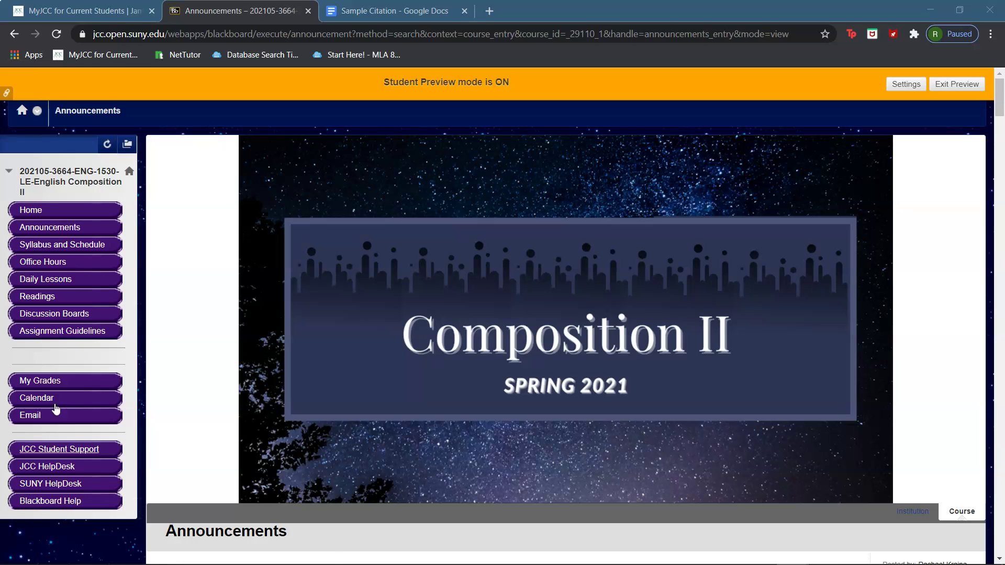
- Open Syllabus and Schedule from the English Composition II course sidebar in Blackboard
{"action": "left_click", "coordinate": [77, 246]}
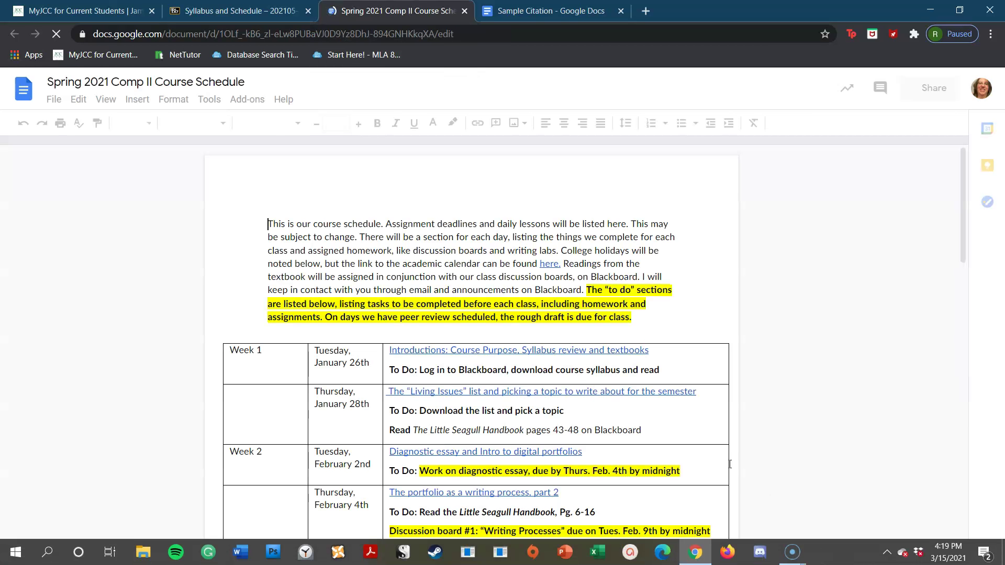
- Scroll the Spring 2021 course schedule down to Week 8 and place the cursor in its to-do text
{"action": "scroll", "coordinate": [495, 337], "scroll_direction": "down", "scroll_amount": 1}
{"action": "scroll", "coordinate": [496, 336], "scroll_direction": "down", "scroll_amount": 15}
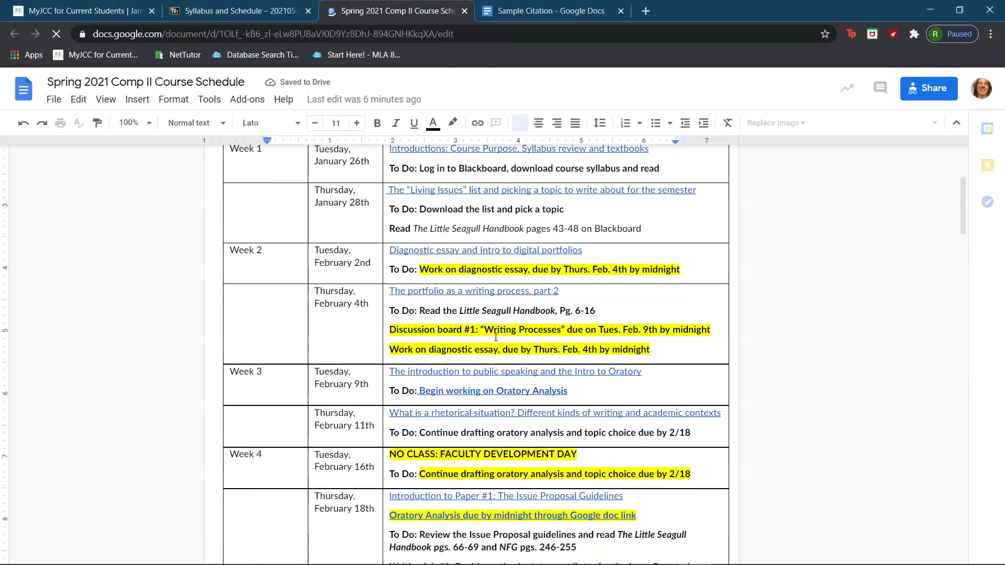
{"action": "scroll", "coordinate": [496, 336], "scroll_direction": "down", "scroll_amount": 10}
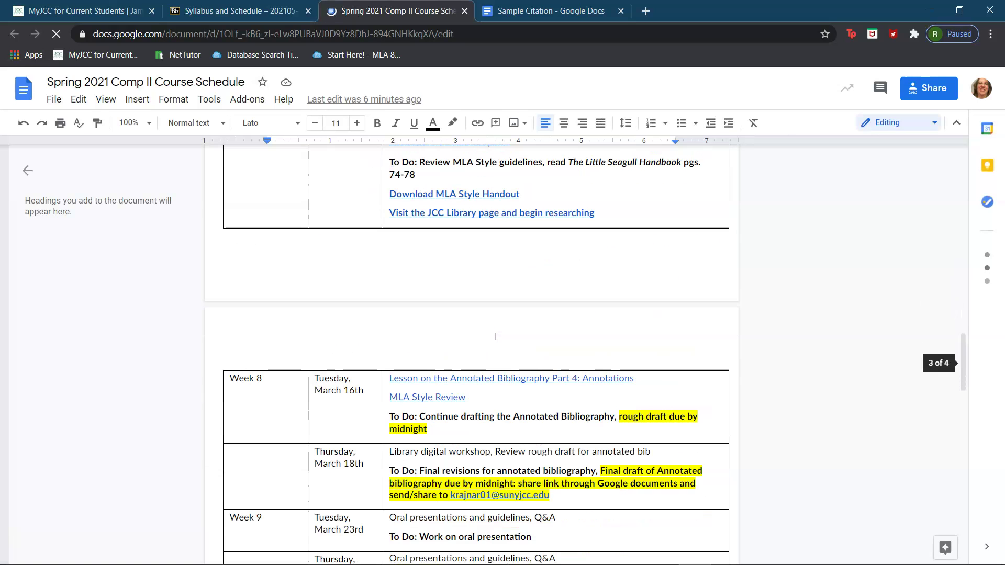
{"action": "scroll", "coordinate": [495, 337], "scroll_direction": "up", "scroll_amount": 2}
{"action": "scroll", "coordinate": [496, 337], "scroll_direction": "down", "scroll_amount": 2}
{"action": "scroll", "coordinate": [496, 337], "scroll_direction": "down", "scroll_amount": 2}
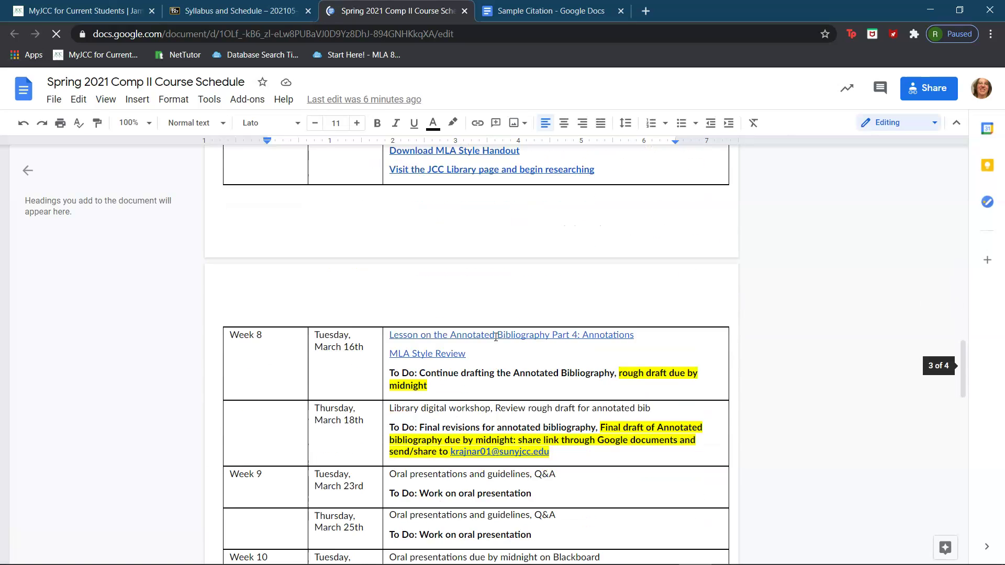
{"action": "scroll", "coordinate": [476, 313], "scroll_direction": "up", "scroll_amount": 1}
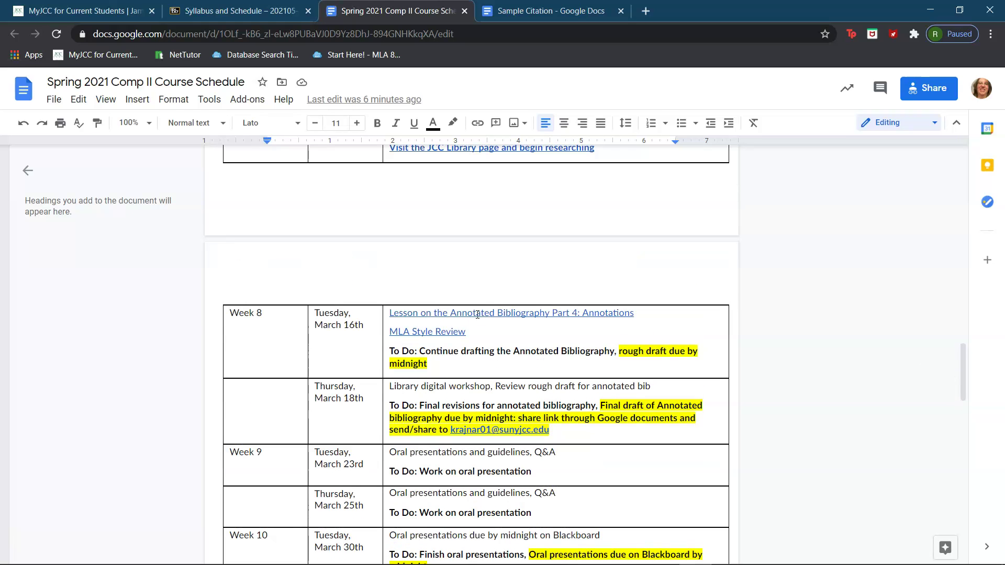
{"action": "scroll", "coordinate": [477, 312], "scroll_direction": "down", "scroll_amount": 1}
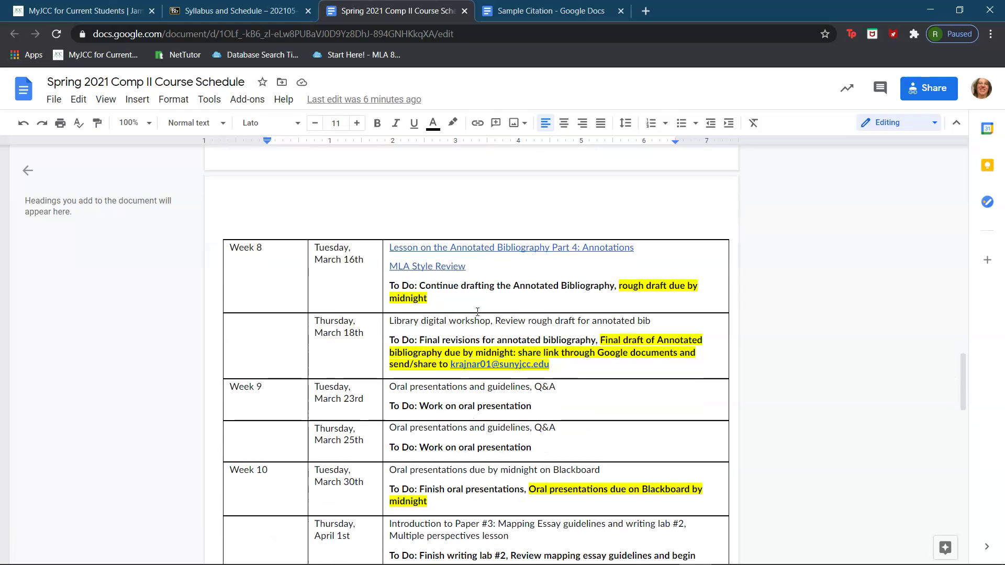
{"action": "left_click", "coordinate": [445, 297]}
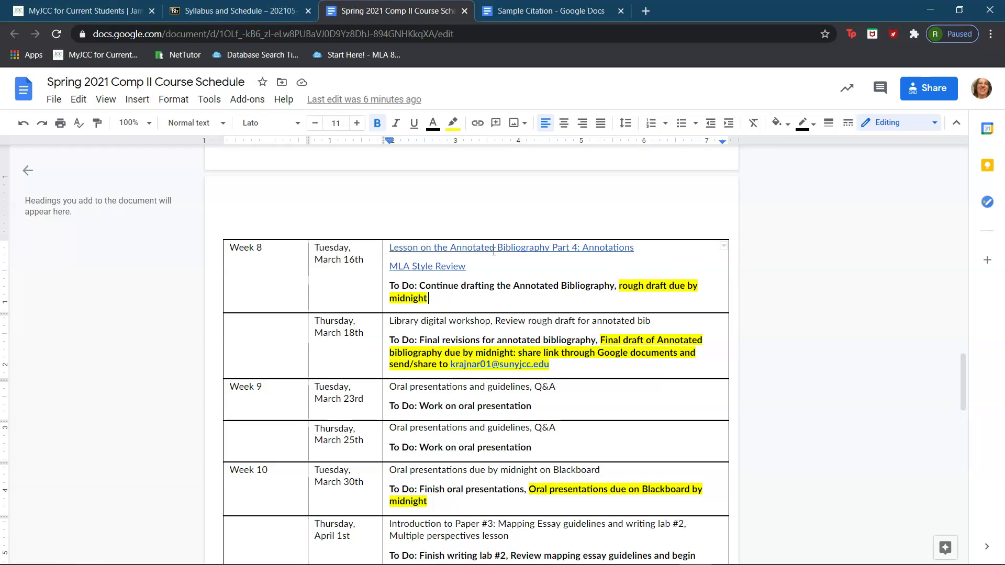
{"action": "left_click", "coordinate": [434, 265]}
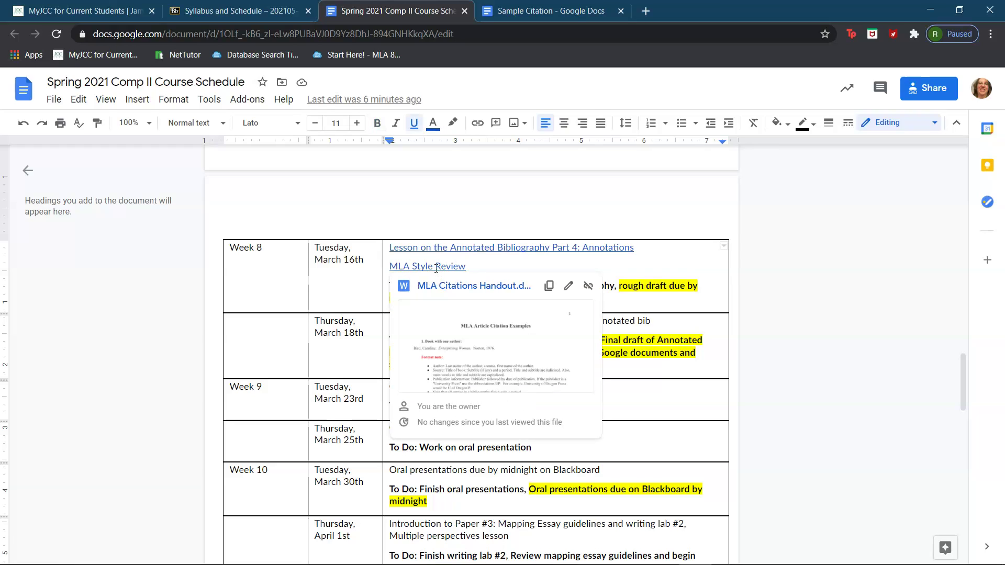
{"action": "left_click", "coordinate": [475, 264]}
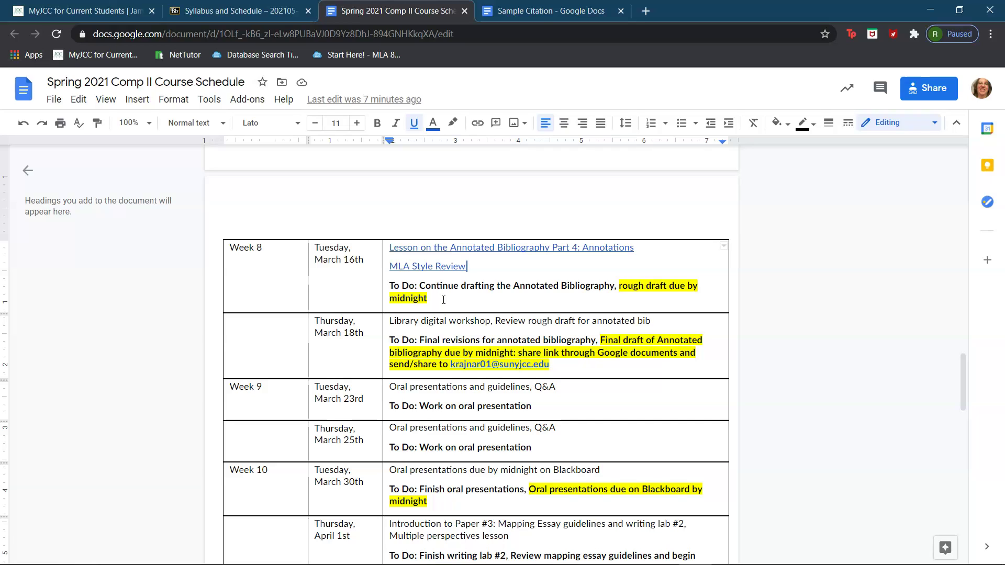
{"action": "left_click_drag", "start_coordinate": [443, 299], "coordinate": [419, 287]}
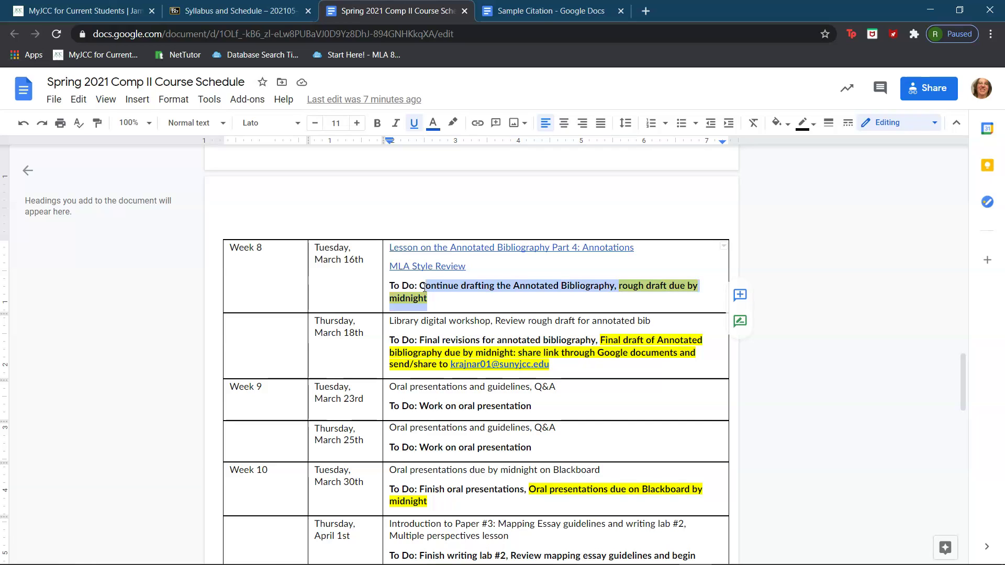
{"action": "left_click", "coordinate": [453, 297]}
{"action": "left_click_drag", "start_coordinate": [455, 294], "coordinate": [390, 285]}
{"action": "left_click", "coordinate": [449, 300]}
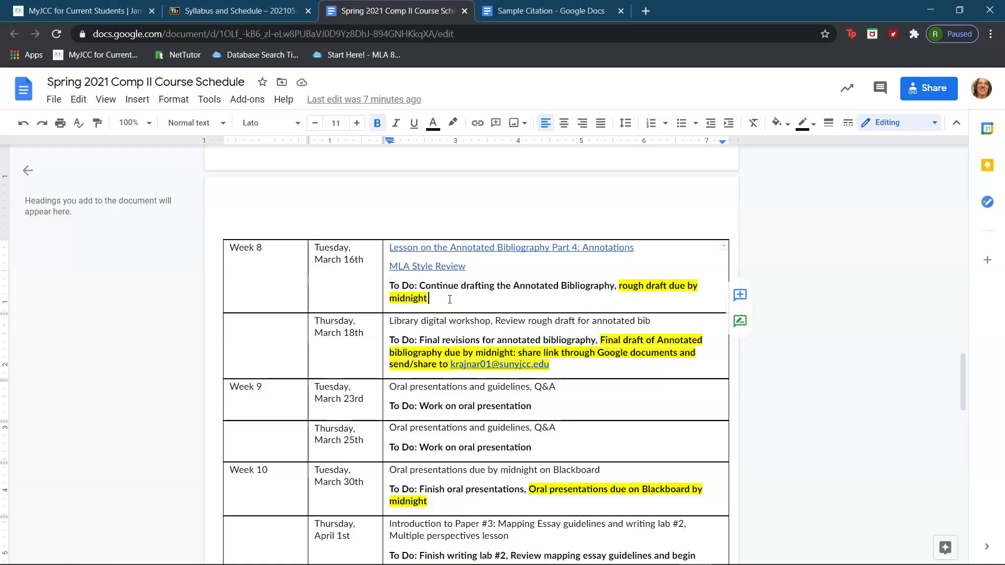
{"action": "scroll", "coordinate": [450, 300], "scroll_direction": "up", "scroll_amount": 1}
{"action": "scroll", "coordinate": [450, 300], "scroll_direction": "down", "scroll_amount": 1}
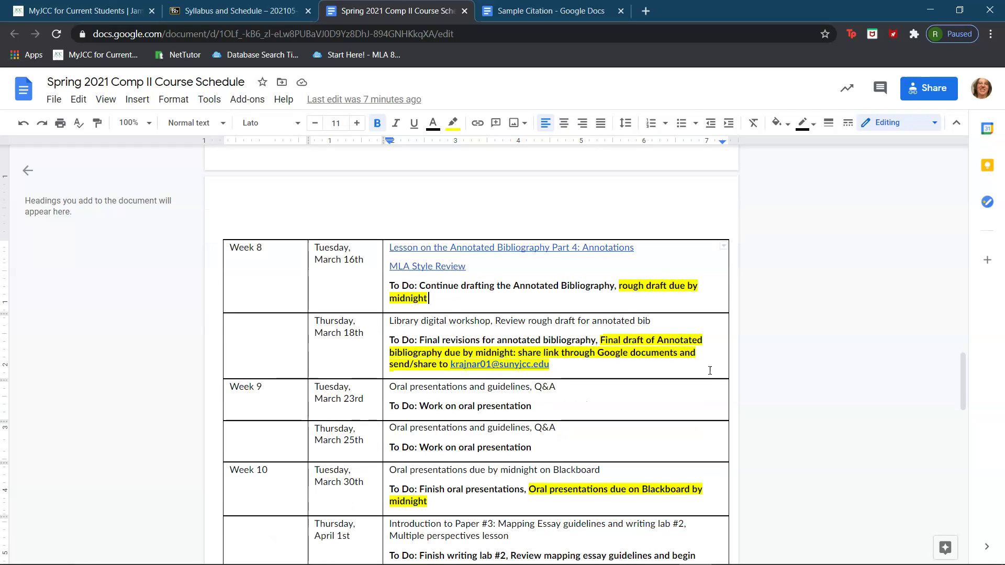
{"action": "left_click", "coordinate": [565, 364]}
- Highlight and clear the March 18th library workshop line, then preview the Part 4 lesson link
{"action": "left_click_drag", "start_coordinate": [389, 321], "coordinate": [651, 322]}
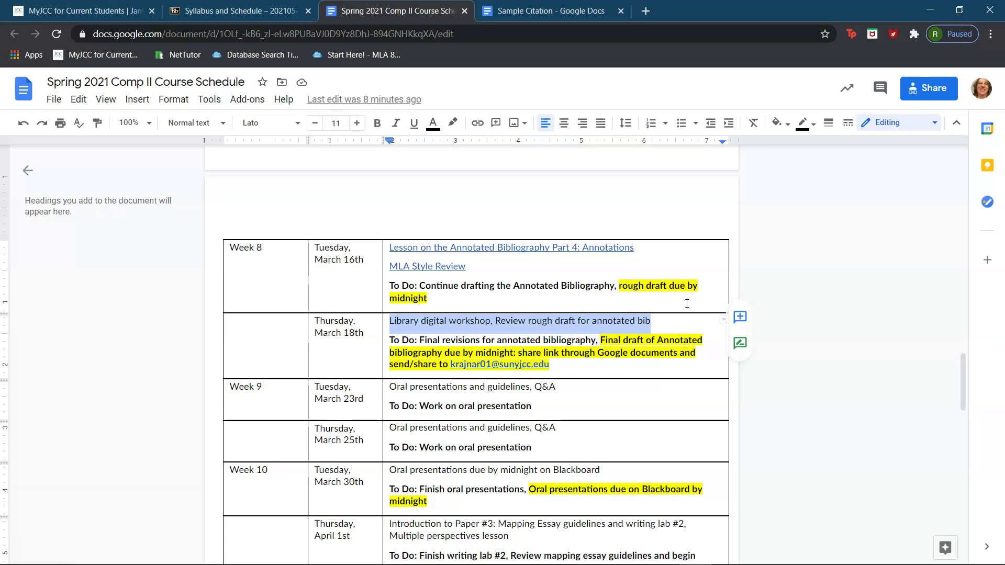
{"action": "left_click", "coordinate": [573, 360]}
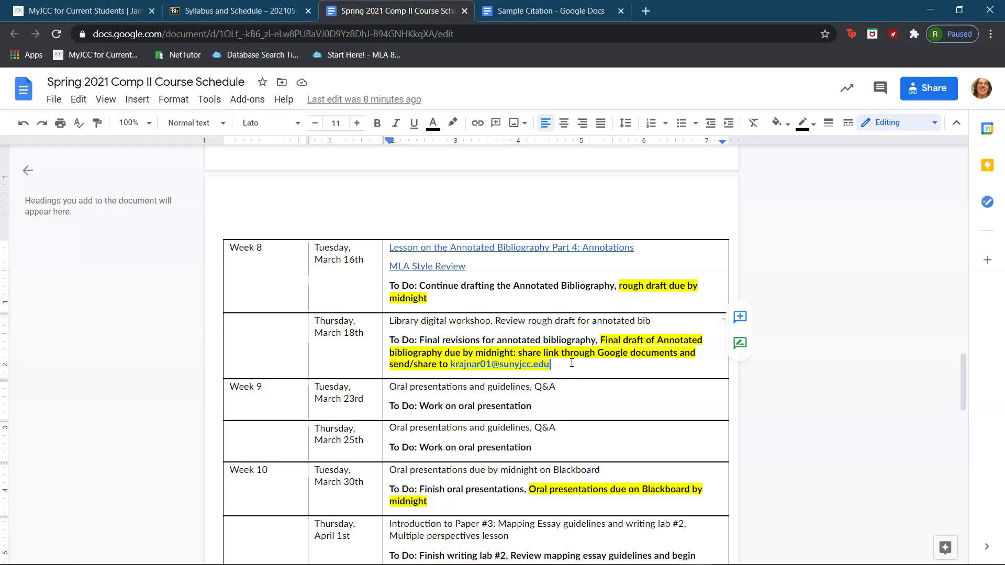
{"action": "left_click", "coordinate": [493, 247]}
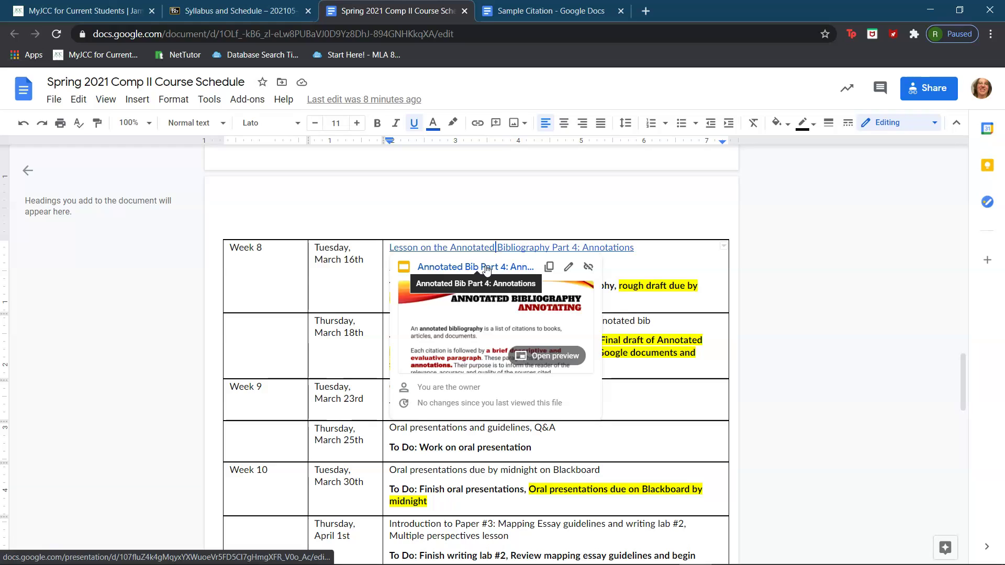
- Open the Annotated Bib Part 4: Annotations deck from the link card and expand its menu
{"action": "left_click", "coordinate": [486, 269]}
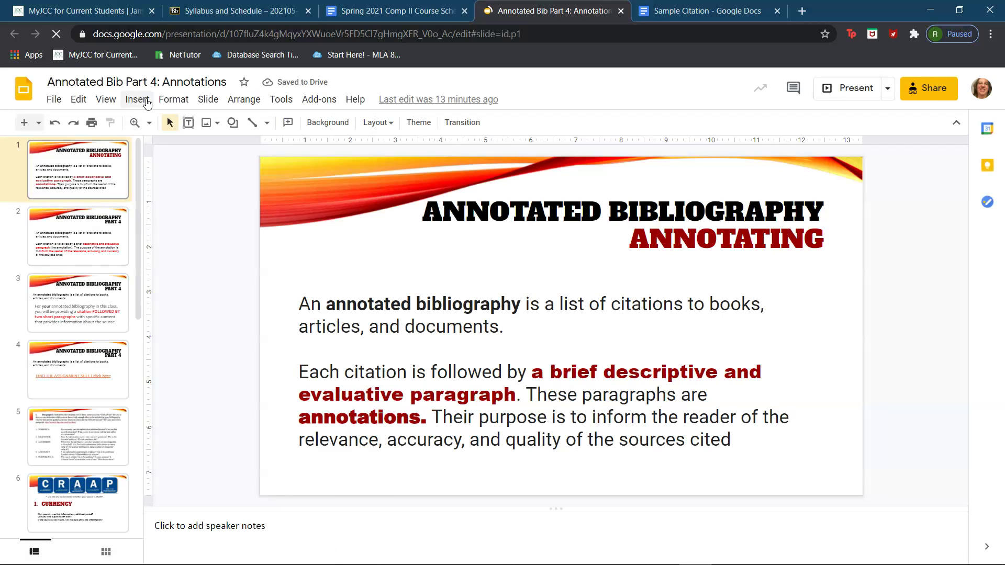
{"action": "left_click", "coordinate": [142, 102]}
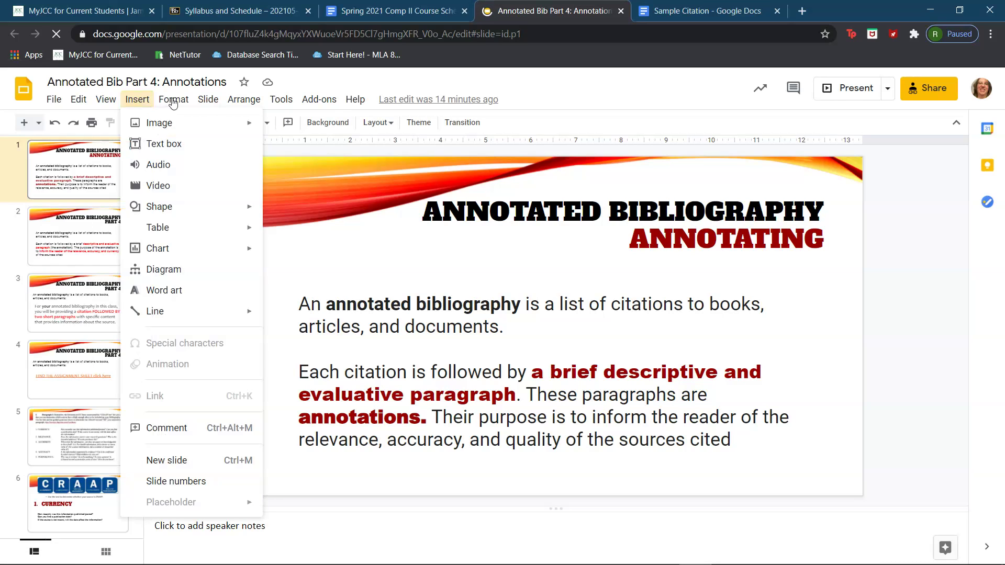
- Start presenting the Annotated Bib Part 4 slideshow full screen
{"action": "mouse_move", "coordinate": [106, 102]}
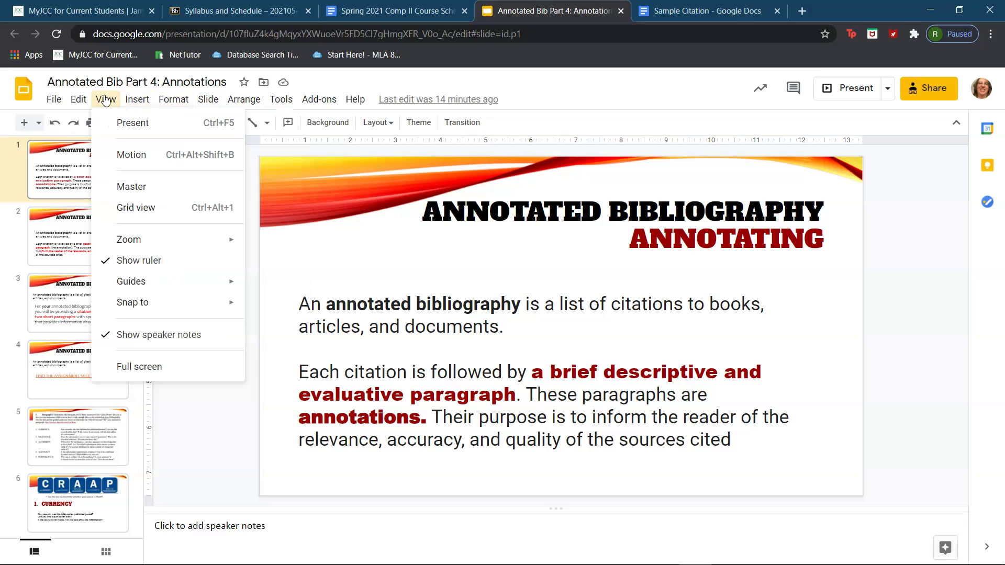
{"action": "left_click", "coordinate": [134, 123]}
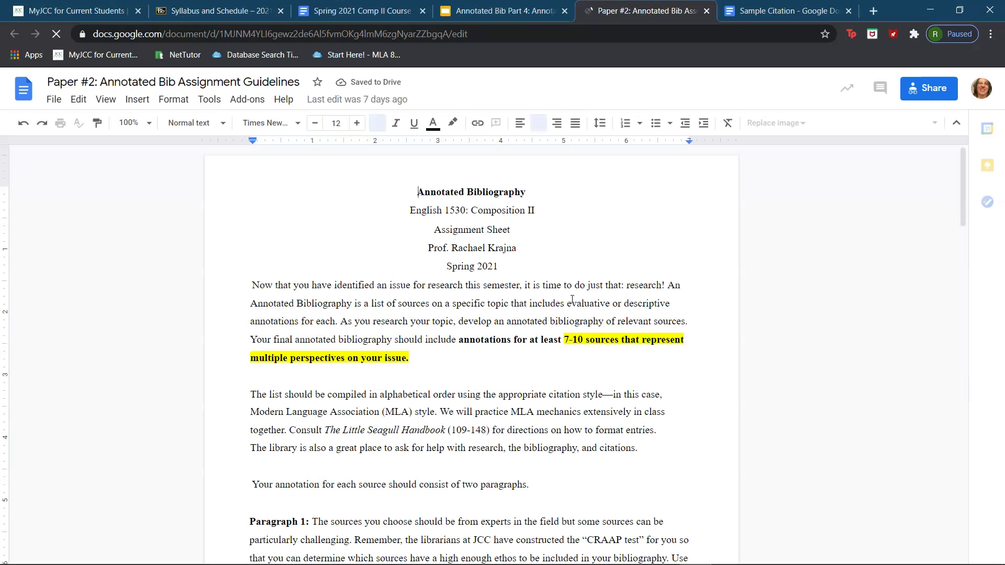
- Scroll to Helpful Links and Handouts and preview the librarian, Easybib and Purdue OWL links
{"action": "scroll", "coordinate": [572, 300], "scroll_direction": "down", "scroll_amount": 3}
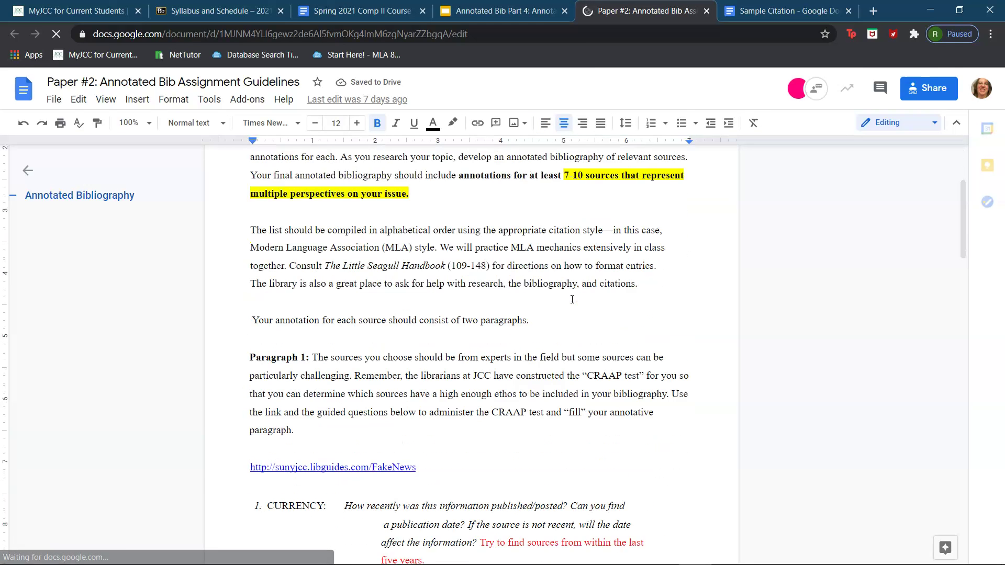
{"action": "scroll", "coordinate": [572, 299], "scroll_direction": "down", "scroll_amount": 3}
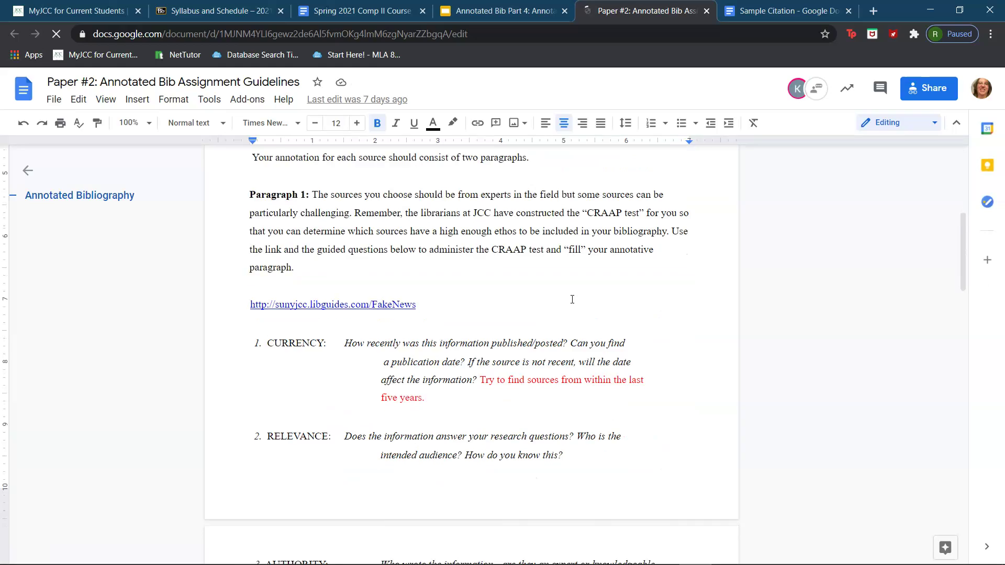
{"action": "scroll", "coordinate": [572, 299], "scroll_direction": "down", "scroll_amount": 3}
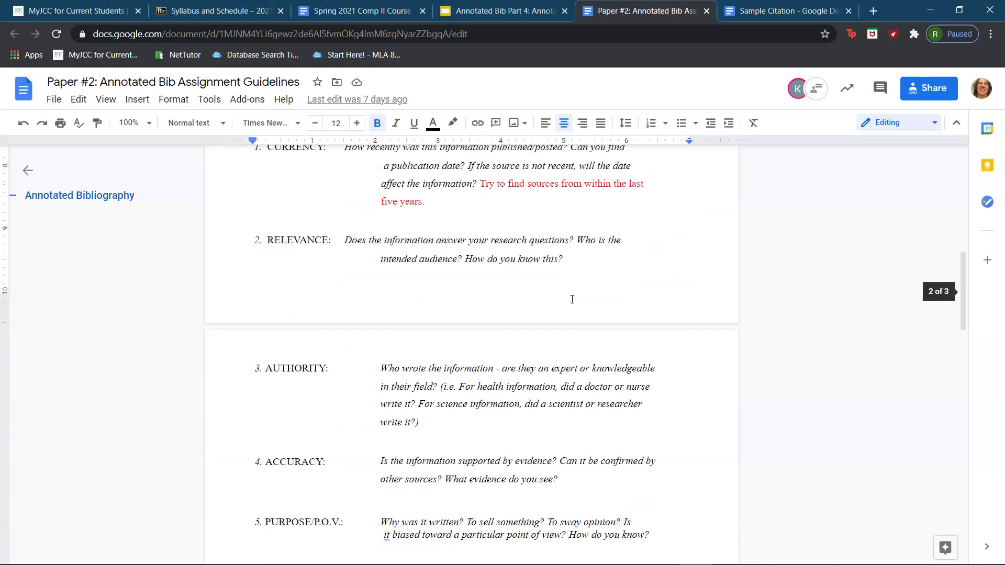
{"action": "scroll", "coordinate": [572, 299], "scroll_direction": "down", "scroll_amount": 5}
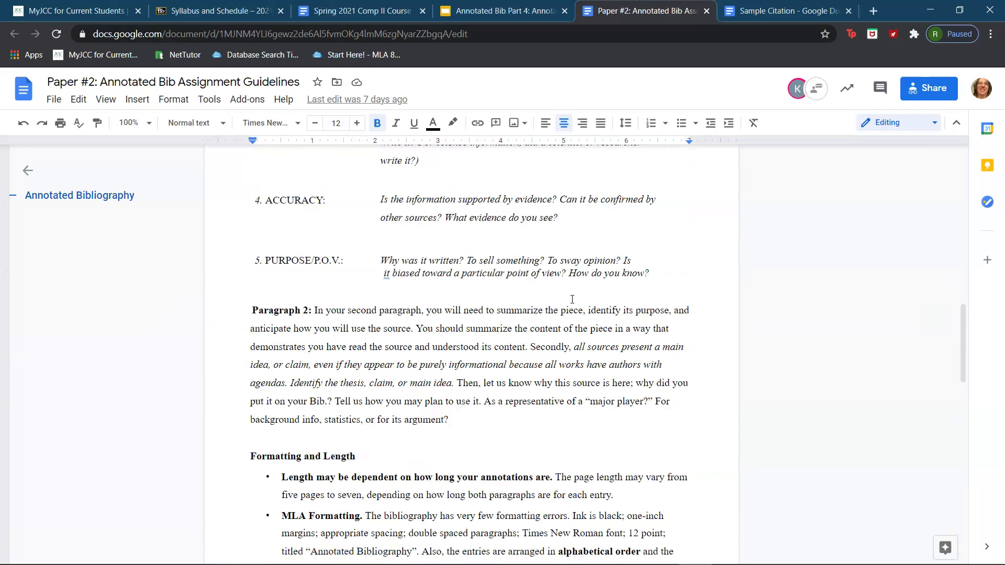
{"action": "scroll", "coordinate": [572, 299], "scroll_direction": "down", "scroll_amount": 6}
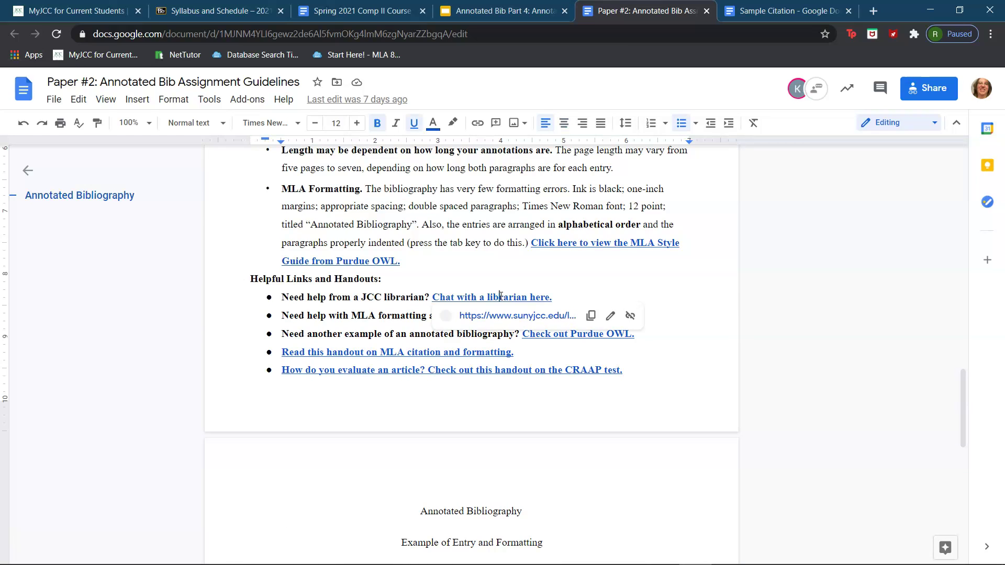
{"action": "left_click", "coordinate": [533, 291]}
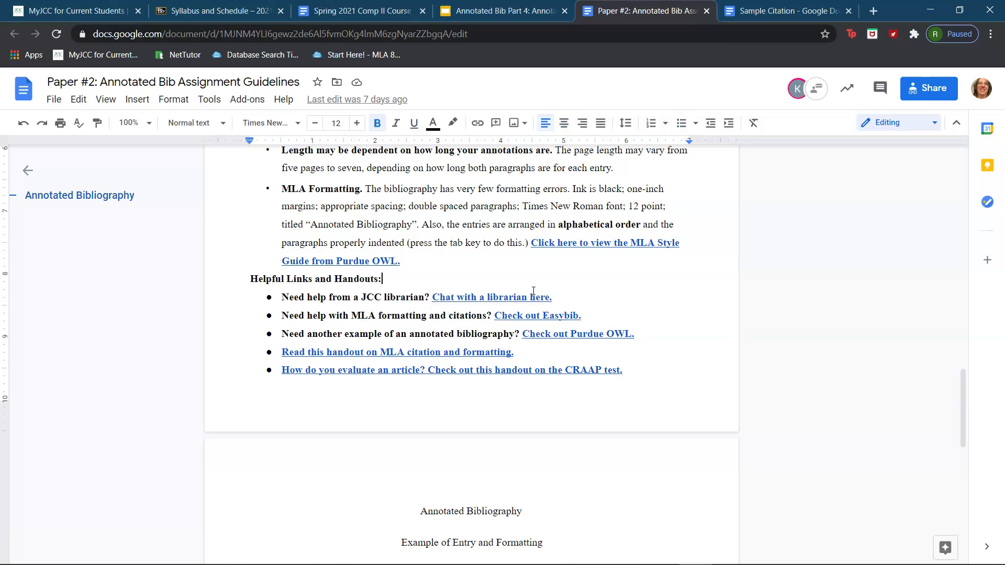
{"action": "left_click", "coordinate": [586, 314]}
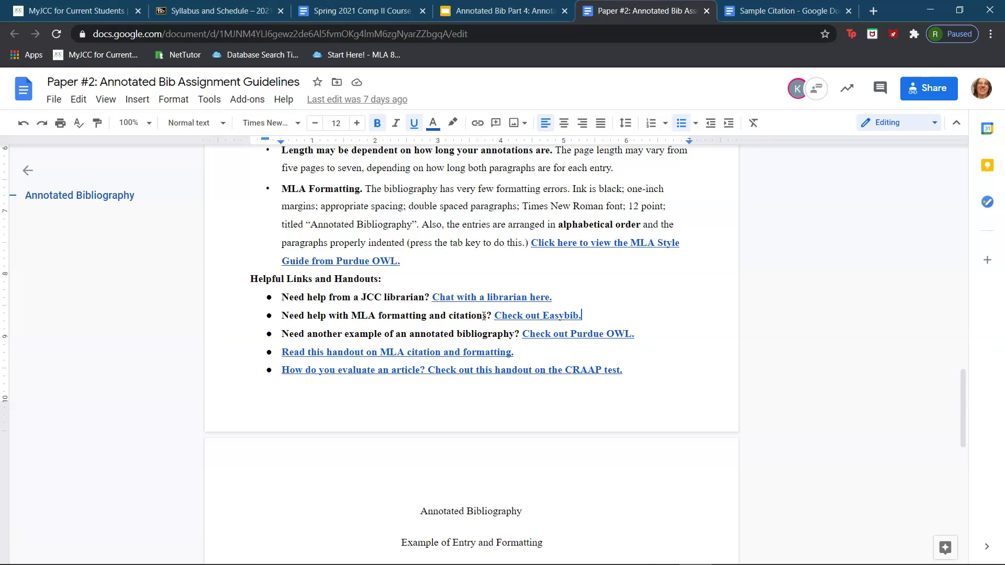
{"action": "left_click", "coordinate": [639, 334]}
- Preview the MLA citation and CRAAP test handout links, then jump to the document's end
{"action": "left_click", "coordinate": [355, 351]}
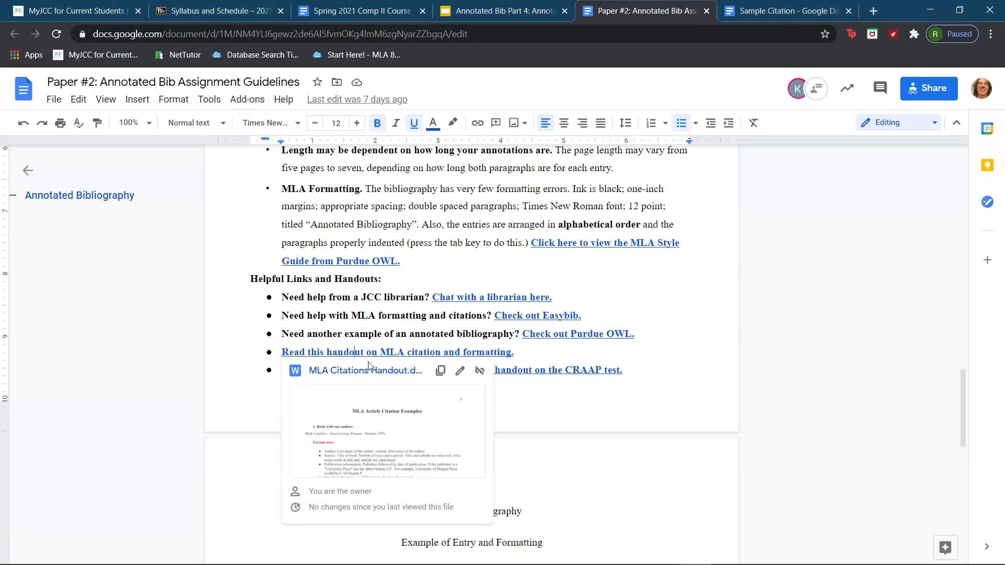
{"action": "left_click", "coordinate": [528, 352]}
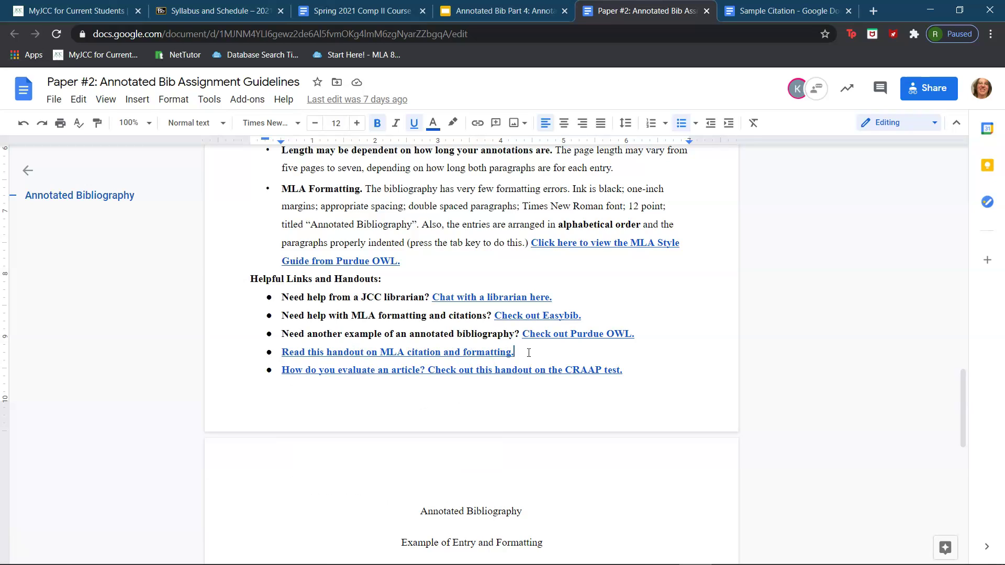
{"action": "left_click", "coordinate": [396, 373]}
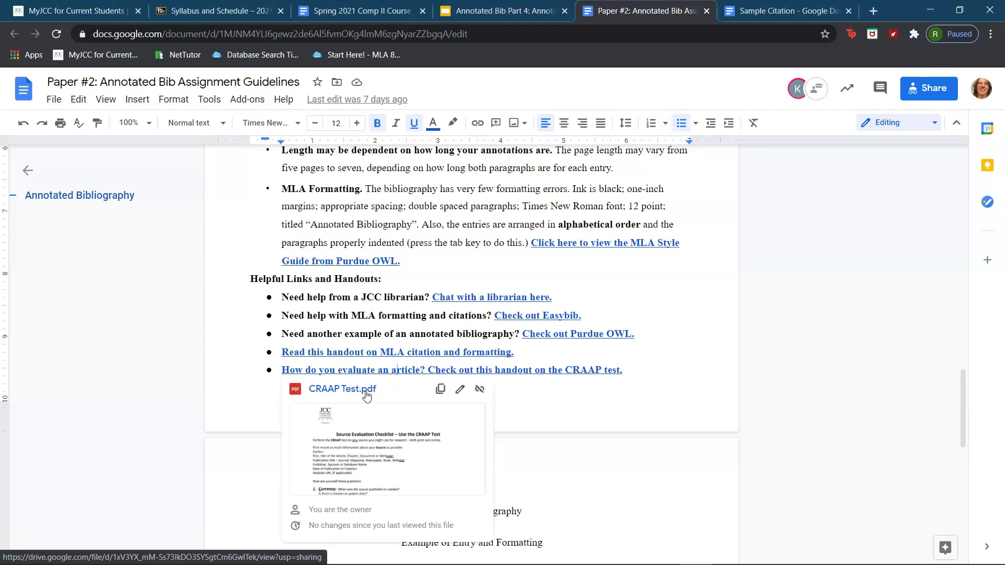
{"action": "left_click", "coordinate": [606, 404]}
{"action": "scroll", "coordinate": [607, 398], "scroll_direction": "down", "scroll_amount": 15}
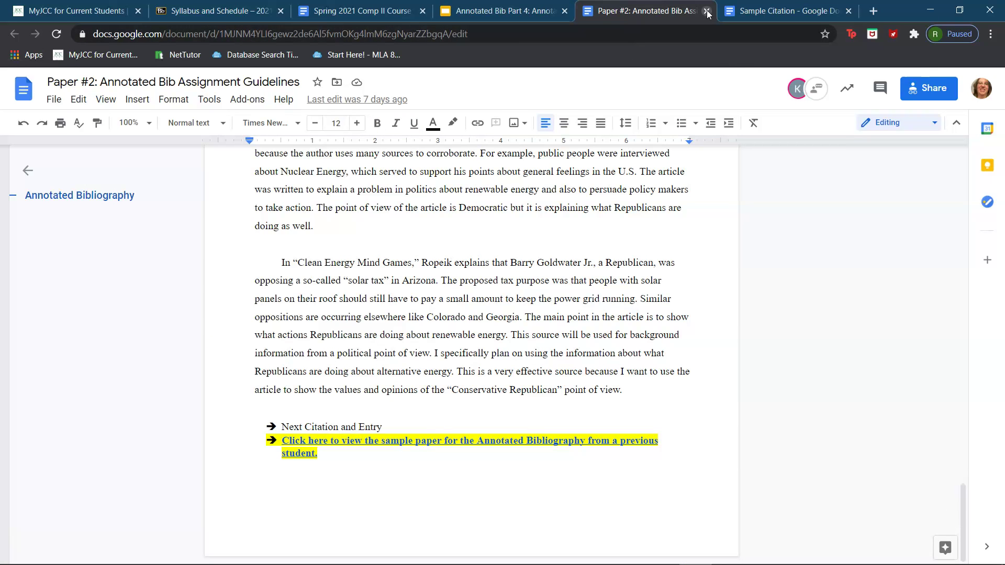
- Close the Paper #2 guidelines tab with Ctrl+W, returning to the Relevancy slide
{"action": "key", "text": "ctrl+w"}
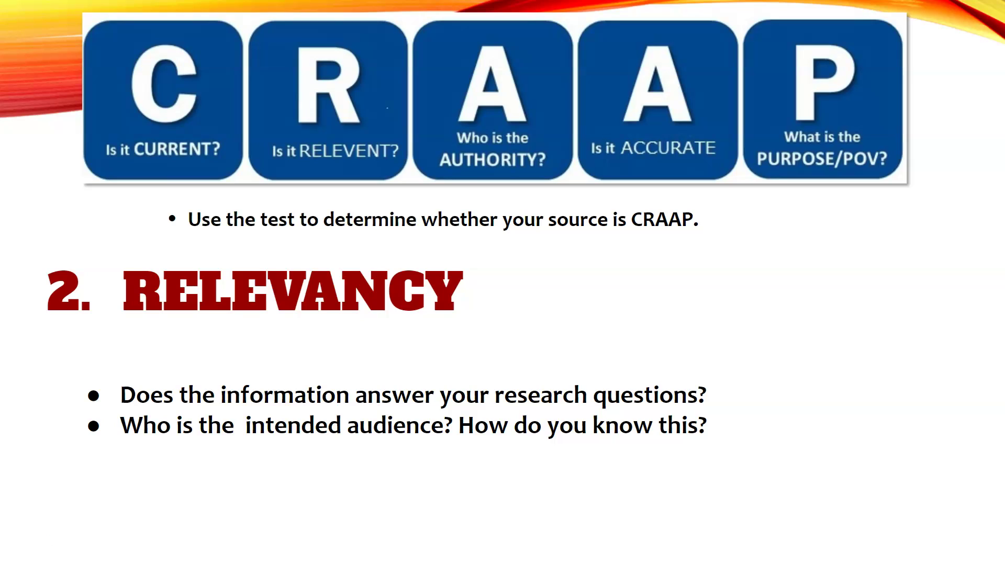
- Advance the presentation from the Relevancy slide to slide 10, 5. Purpose
{"action": "key", "text": "Right"}
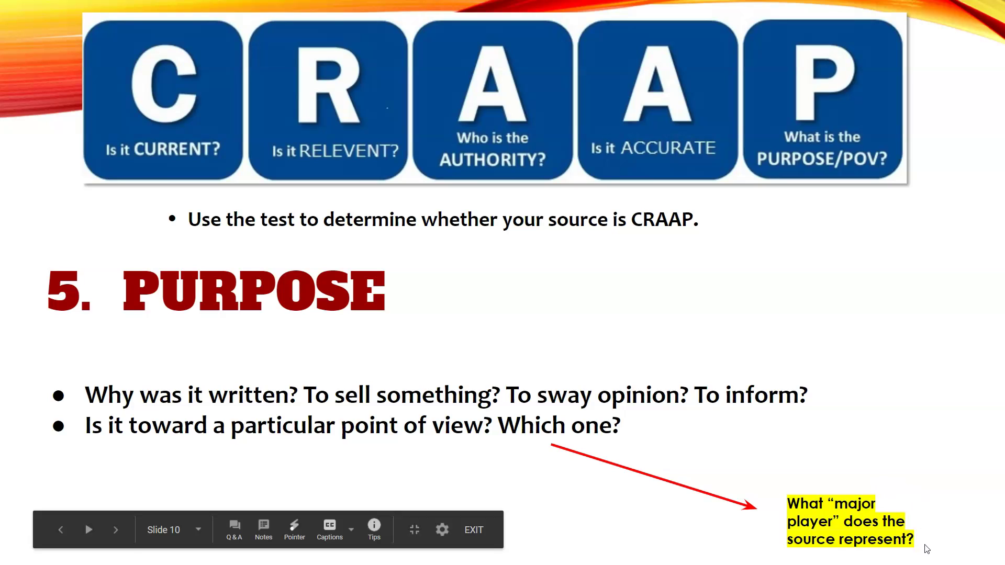
- Advance to slide 11, Another Sample paragraph # 1: The CRAAP test annotated
{"action": "key", "text": "Right"}
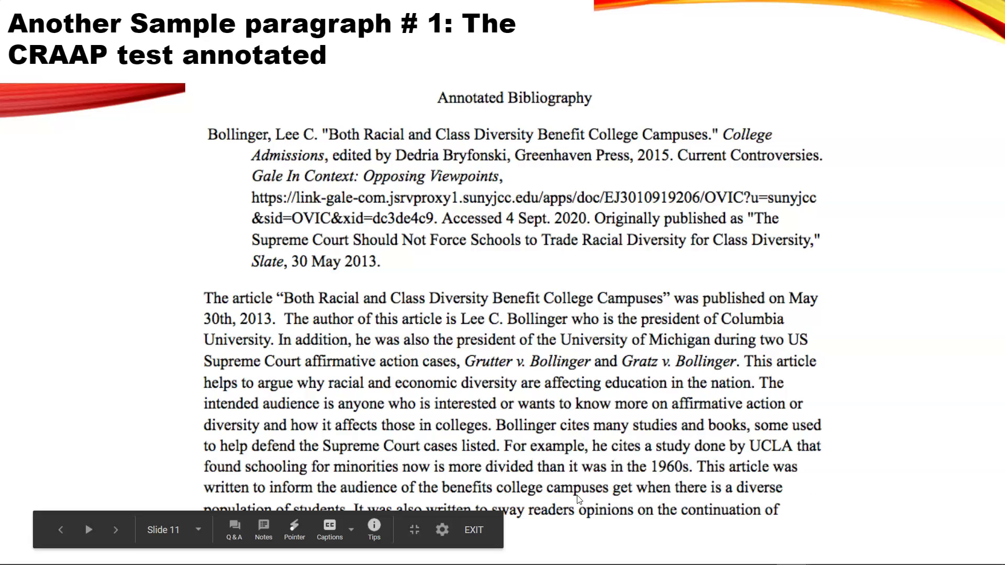
- Advance to the Paragraph # 2 slide, then switch to the Sample Citation document
{"action": "left_click", "coordinate": [115, 530]}
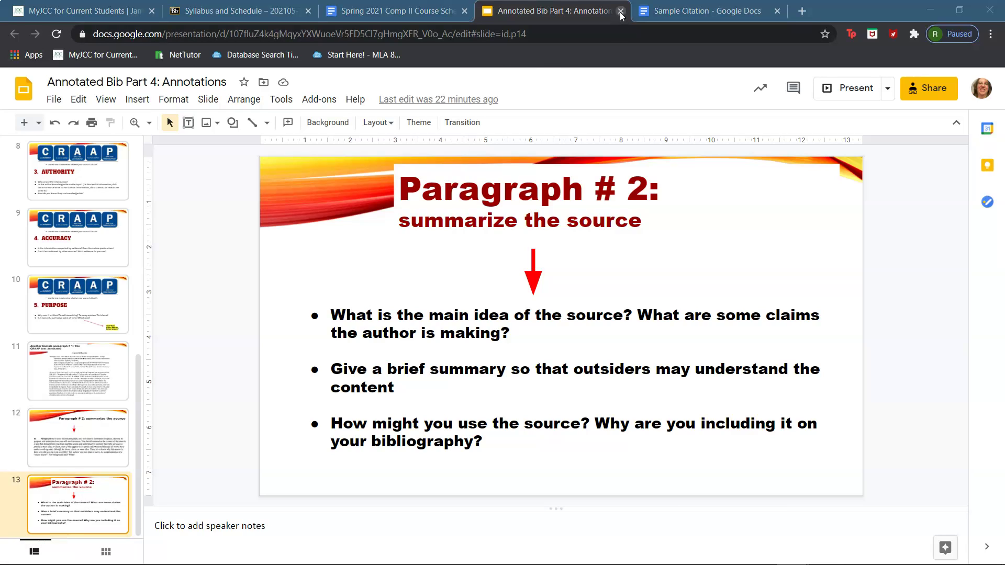
{"action": "left_click", "coordinate": [656, 11]}
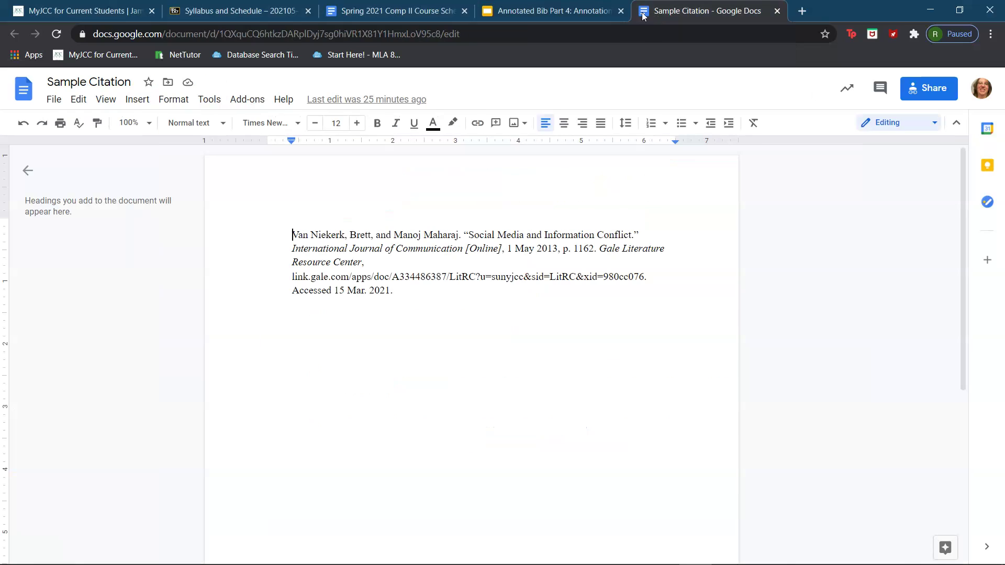
- Set the entire citation paragraph in 12-point Times New Roman
{"action": "left_click", "coordinate": [398, 292]}
{"action": "scroll", "coordinate": [401, 292], "scroll_direction": "down", "scroll_amount": 1}
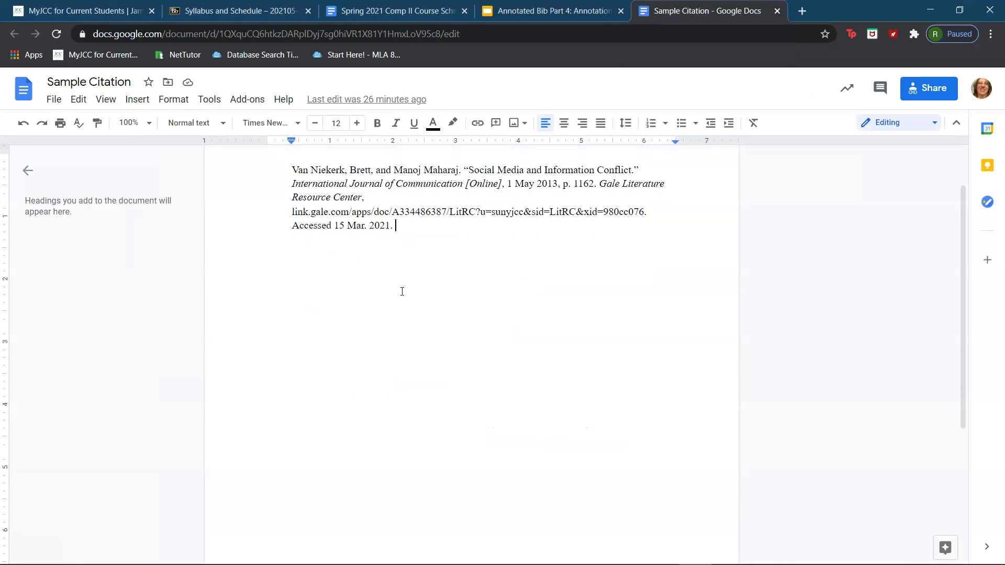
{"action": "scroll", "coordinate": [402, 292], "scroll_direction": "up", "scroll_amount": 1}
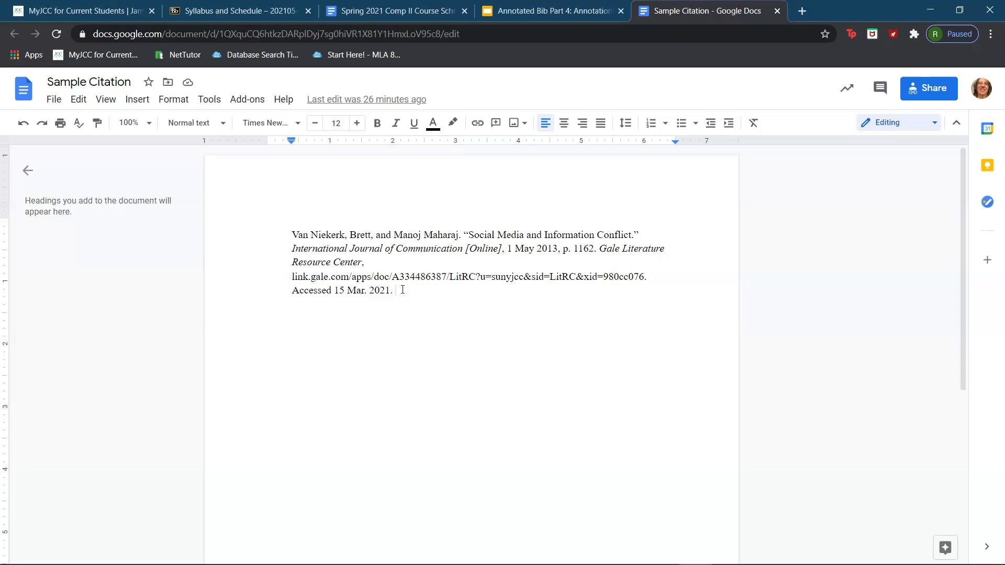
{"action": "left_click_drag", "start_coordinate": [402, 290], "coordinate": [293, 233]}
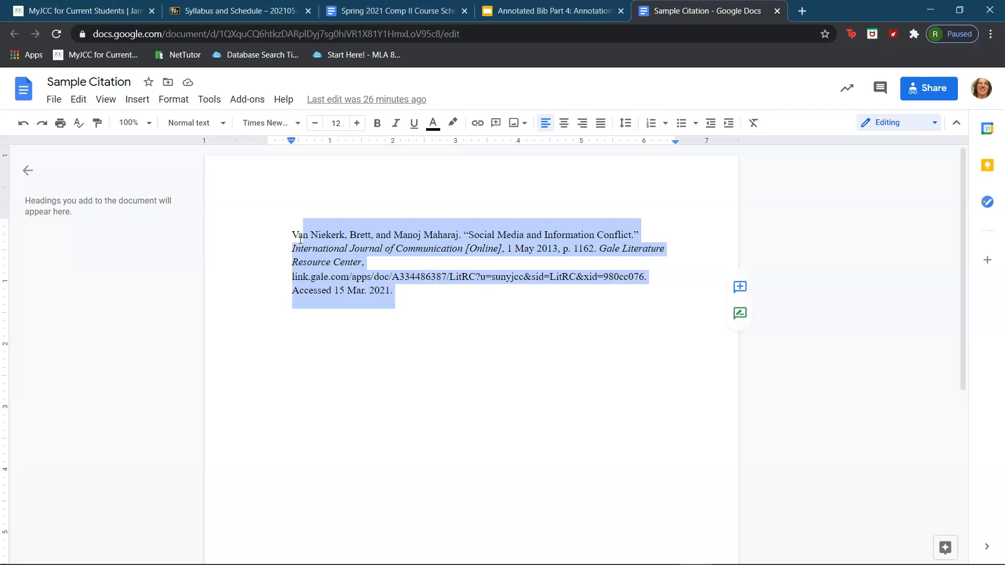
{"action": "left_click", "coordinate": [298, 122]}
{"action": "left_click", "coordinate": [303, 203]}
{"action": "left_click", "coordinate": [340, 123]}
{"action": "left_click", "coordinate": [341, 230]}
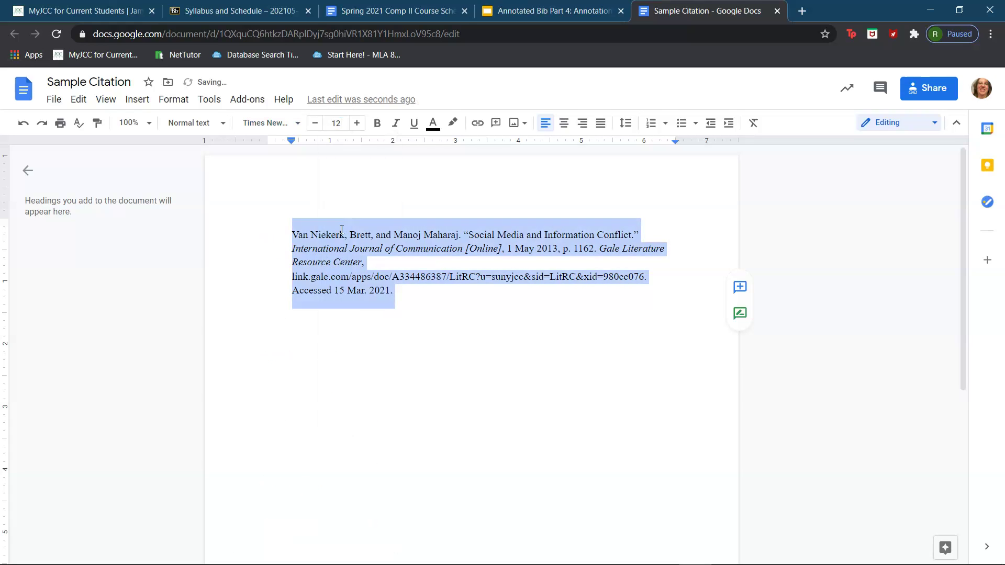
{"action": "left_click", "coordinate": [427, 291]}
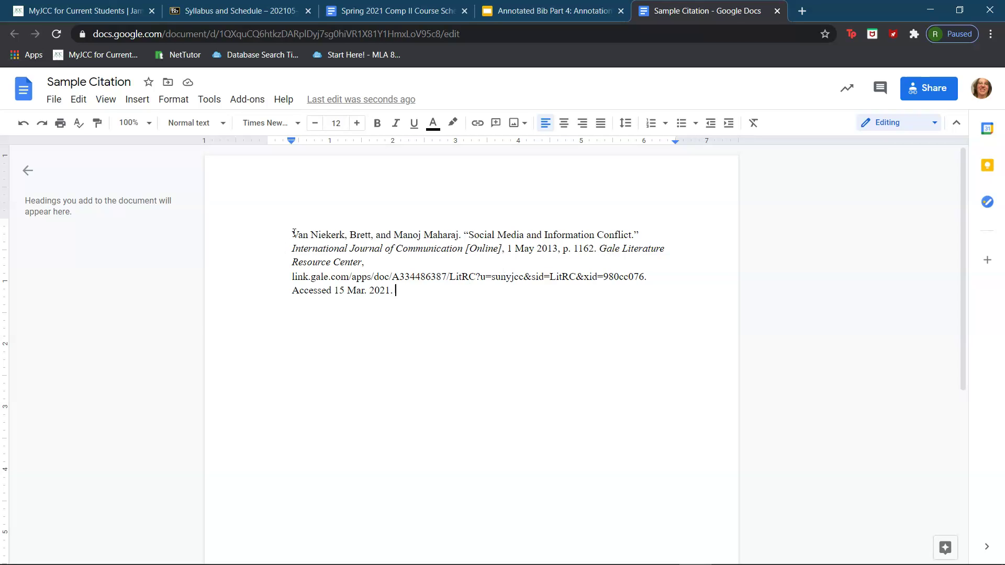
- Remove the citation's 0.5-inch left indent so its first line starts flush at the margin
{"action": "key", "text": "BackSpace"}
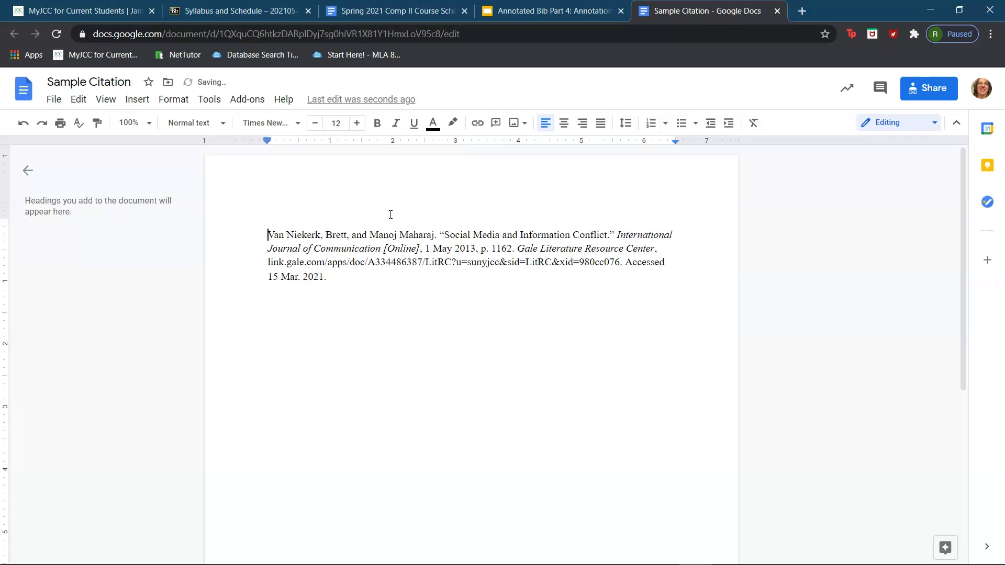
{"action": "left_click", "coordinate": [341, 278]}
{"action": "left_click", "coordinate": [268, 234]}
- Select the citation from 'Journal' to its end and bring up Format's Align & indent options
{"action": "left_click", "coordinate": [271, 230]}
{"action": "left_click", "coordinate": [266, 248]}
{"action": "key", "text": "Down"}
{"action": "key", "text": "Down"}
{"action": "left_click_drag", "start_coordinate": [266, 248], "coordinate": [329, 285]}
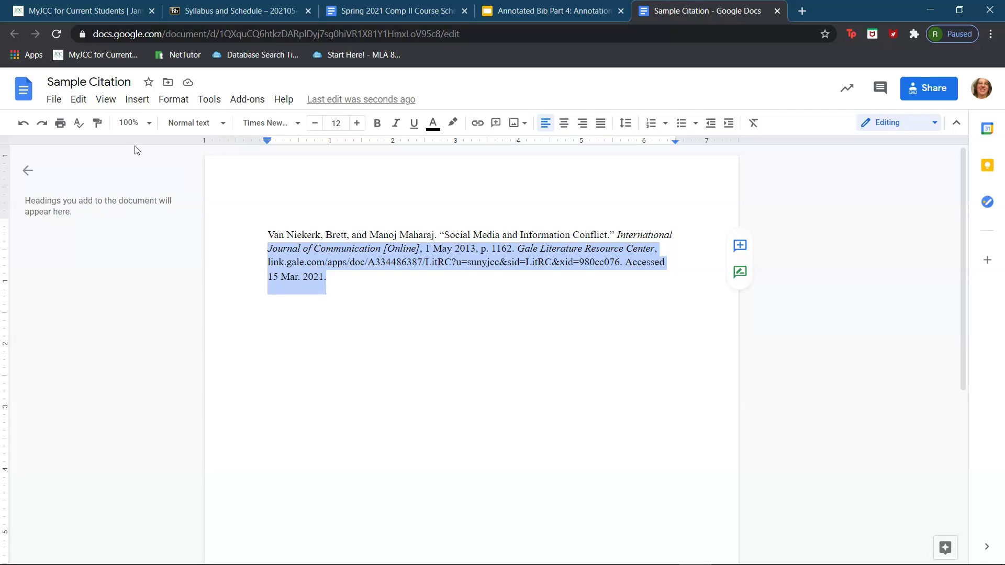
{"action": "left_click", "coordinate": [166, 100]}
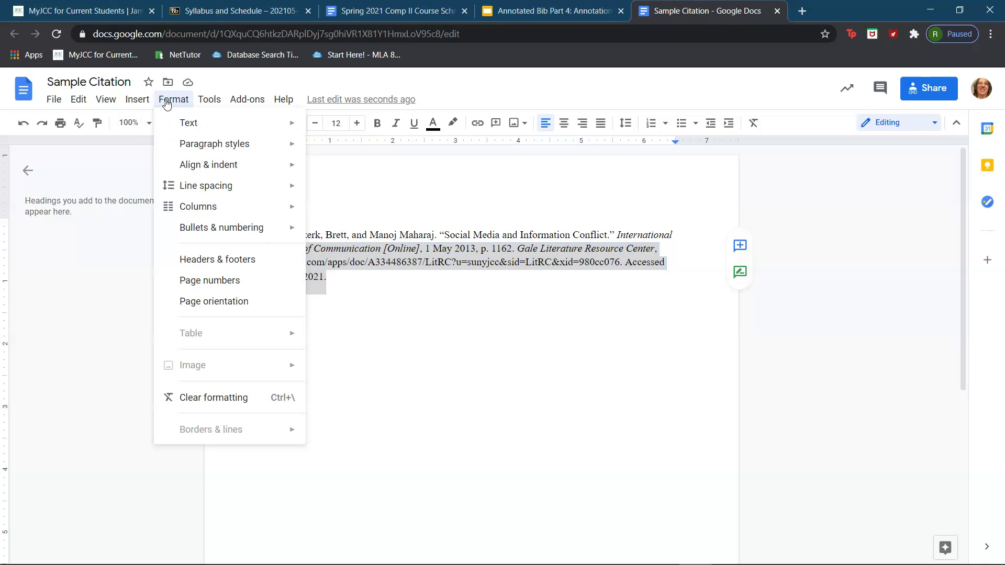
{"action": "mouse_move", "coordinate": [261, 186]}
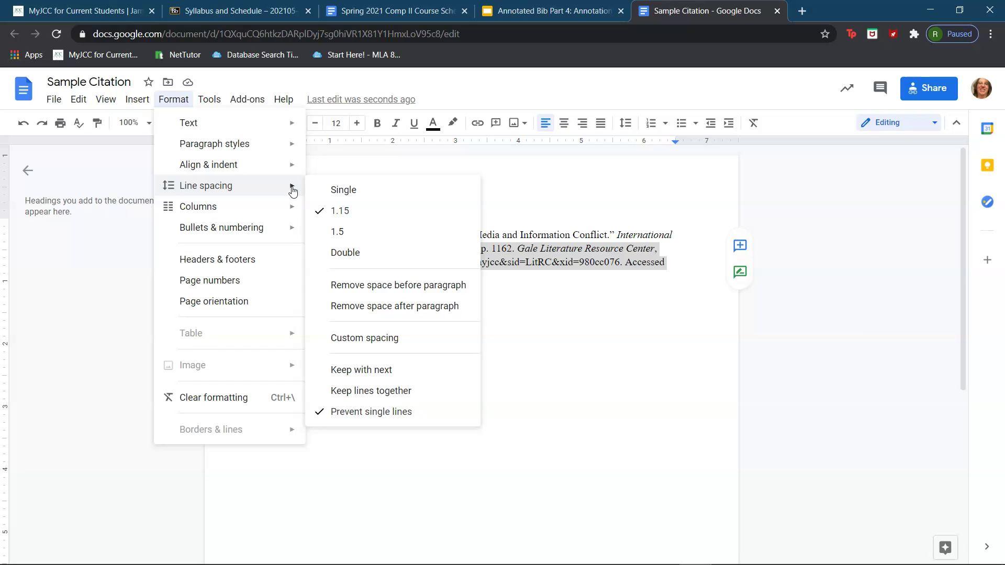
{"action": "mouse_move", "coordinate": [282, 172]}
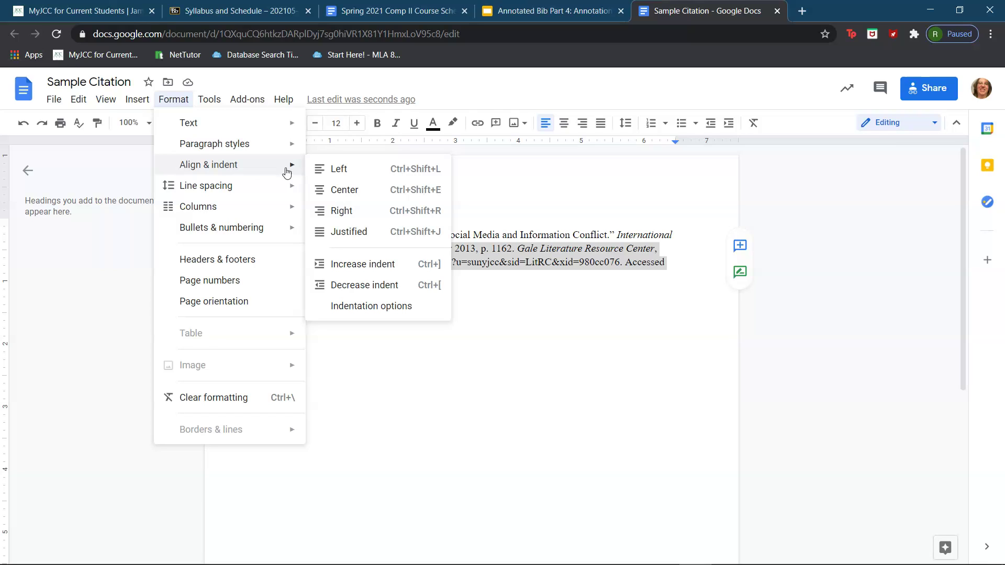
- Apply a Hanging special indent of 0.5 inches in Indentation options
{"action": "left_click", "coordinate": [358, 307]}
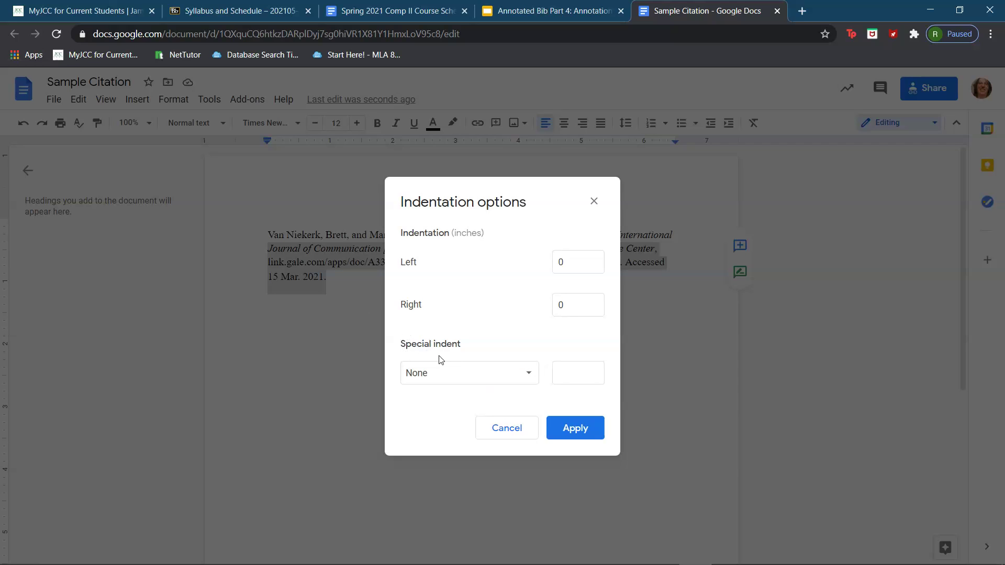
{"action": "left_click", "coordinate": [451, 384]}
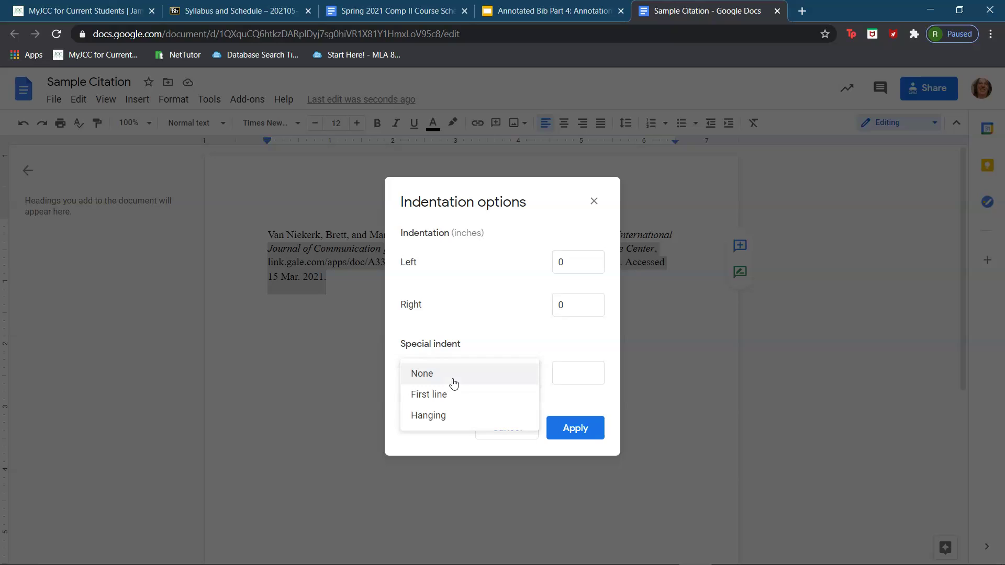
{"action": "left_click", "coordinate": [460, 423]}
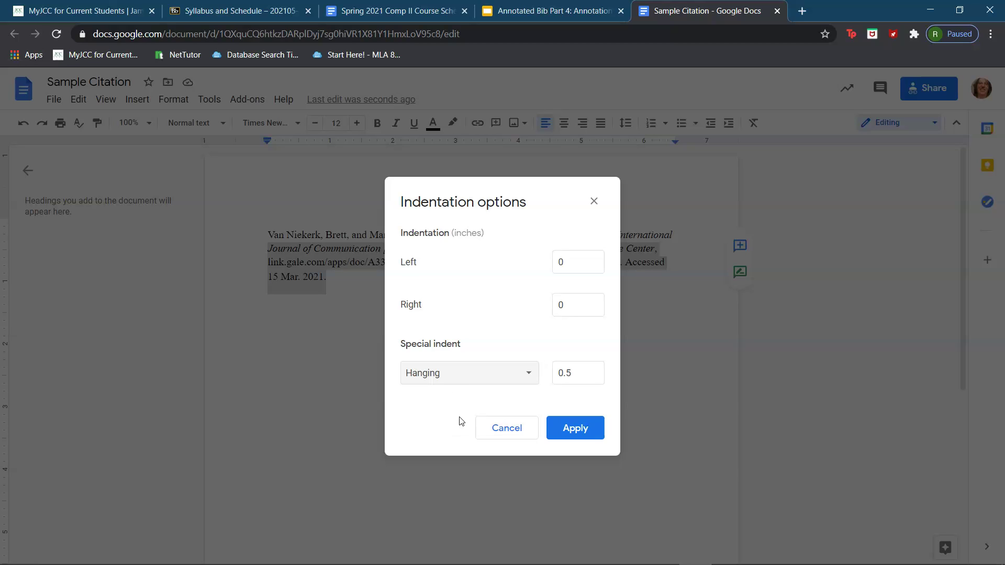
{"action": "left_click", "coordinate": [593, 372]}
{"action": "left_click_drag", "start_coordinate": [572, 371], "coordinate": [556, 374]}
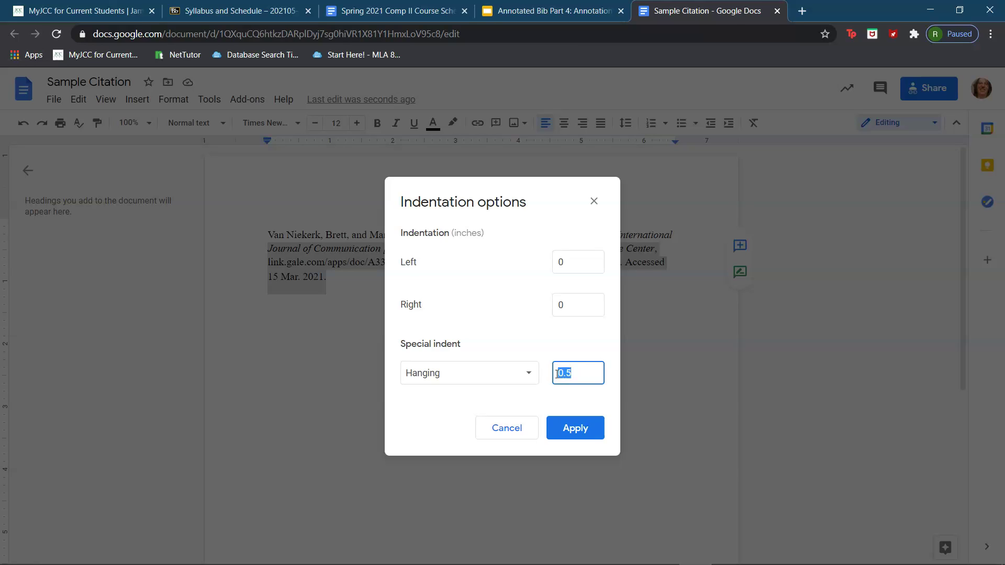
{"action": "left_click", "coordinate": [576, 434]}
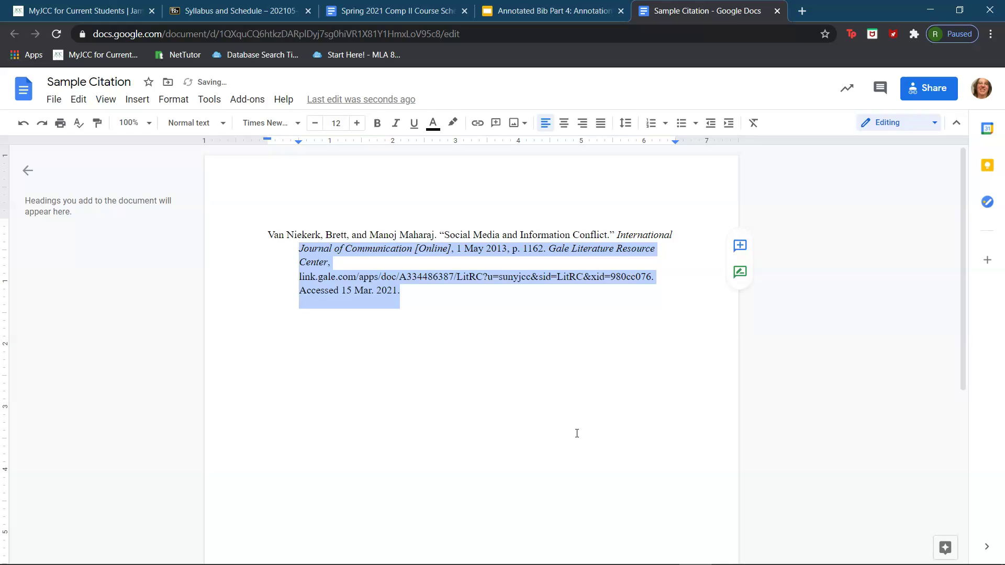
{"action": "left_click", "coordinate": [409, 287]}
- Check the finished hanging-indented citation by selecting and deselecting parts of it
{"action": "left_click_drag", "start_coordinate": [410, 287], "coordinate": [261, 237]}
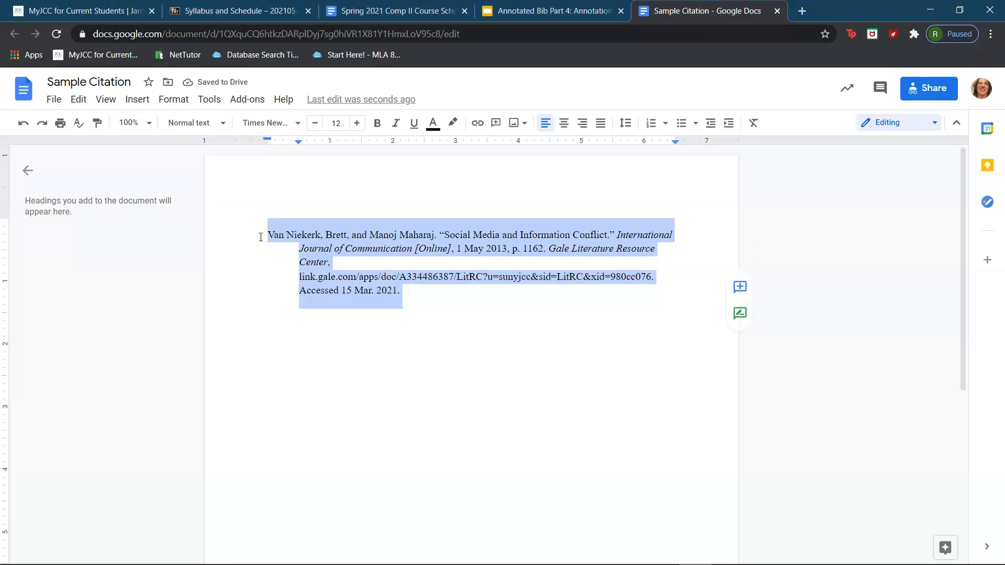
{"action": "left_click", "coordinate": [453, 294]}
{"action": "left_click_drag", "start_coordinate": [453, 293], "coordinate": [269, 219]}
{"action": "left_click", "coordinate": [415, 294]}
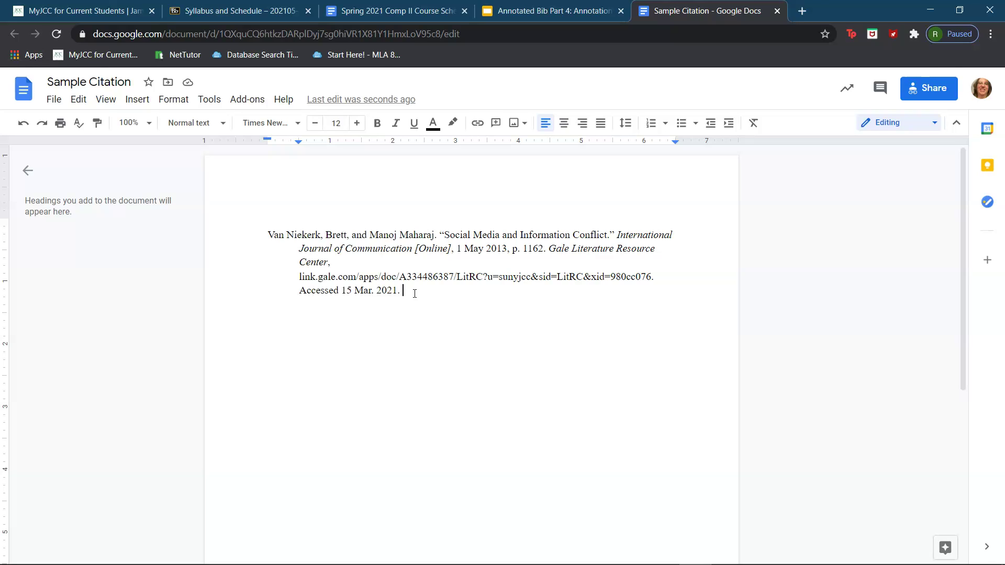
{"action": "scroll", "coordinate": [414, 293], "scroll_direction": "down", "scroll_amount": 5}
{"action": "scroll", "coordinate": [414, 293], "scroll_direction": "up", "scroll_amount": 5}
{"action": "left_click_drag", "start_coordinate": [261, 232], "coordinate": [440, 228]}
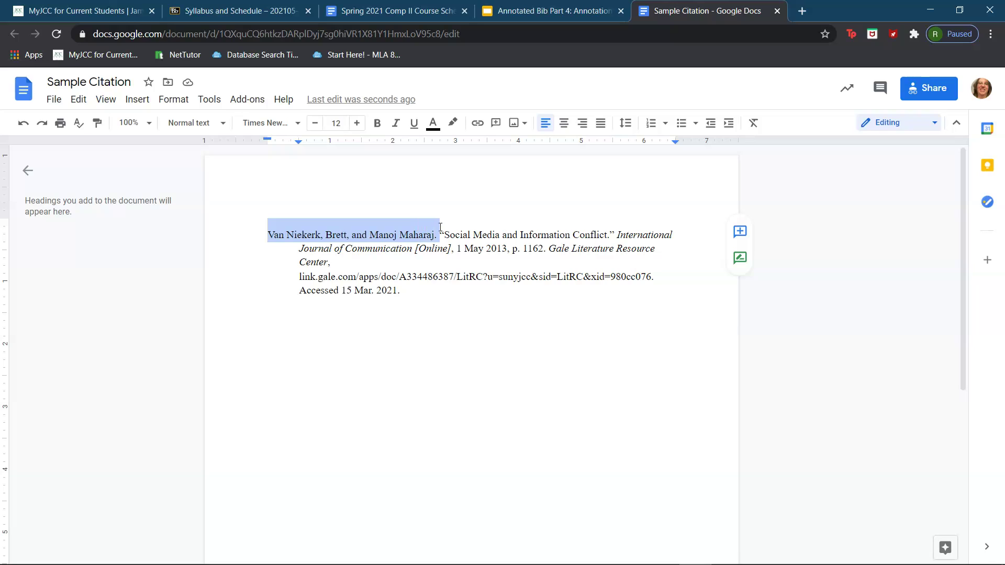
{"action": "left_click", "coordinate": [405, 296]}
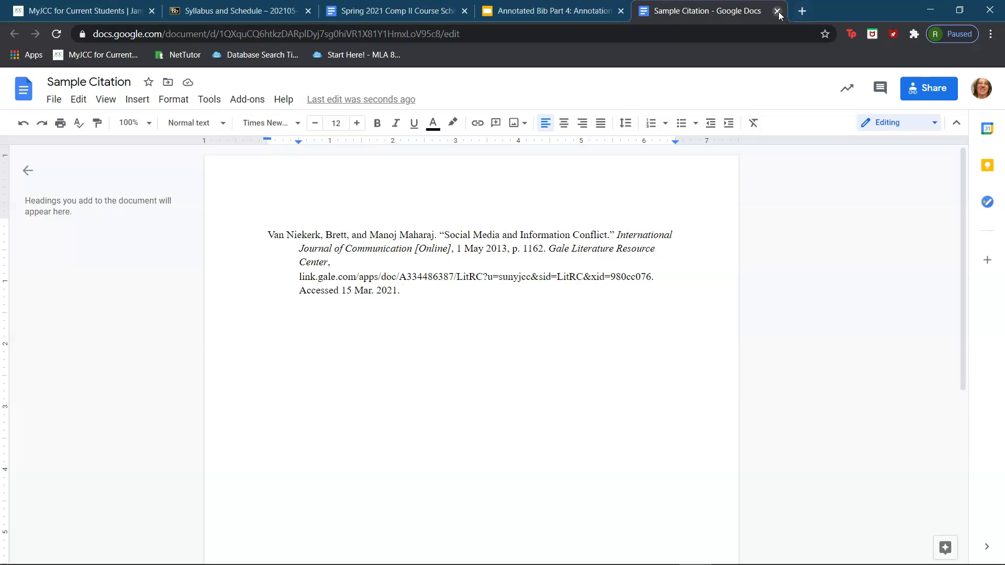
- Switch to the Spring 2021 Comp II Course Schedule and reveal the Week 8 MLA Style Review link
{"action": "left_click", "coordinate": [392, 10]}
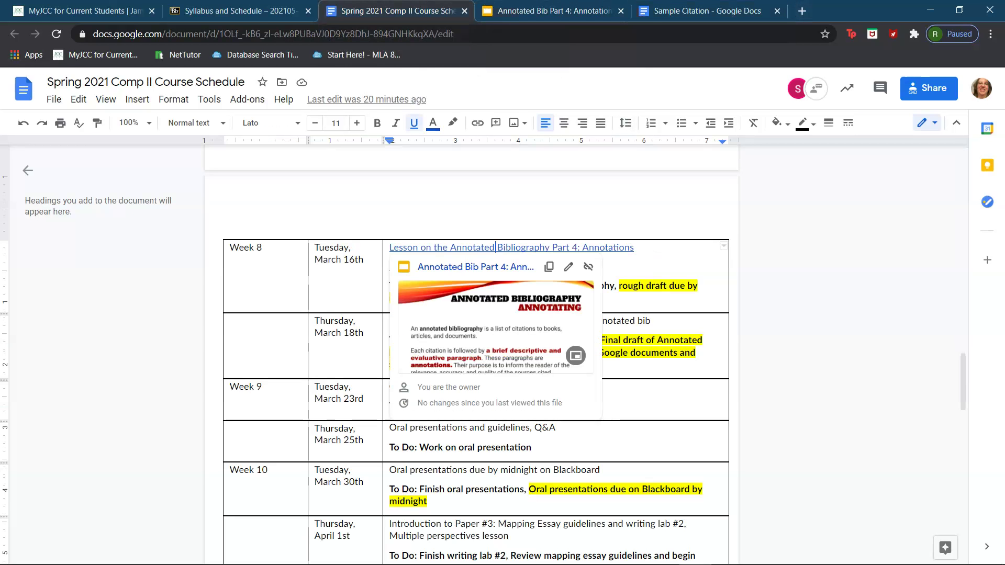
{"action": "left_click", "coordinate": [639, 302]}
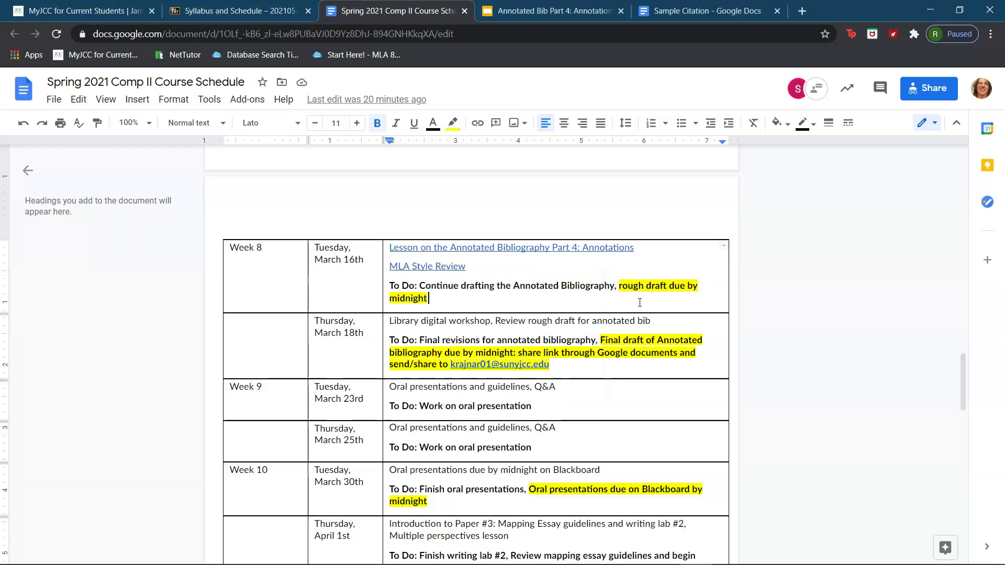
{"action": "left_click", "coordinate": [432, 267]}
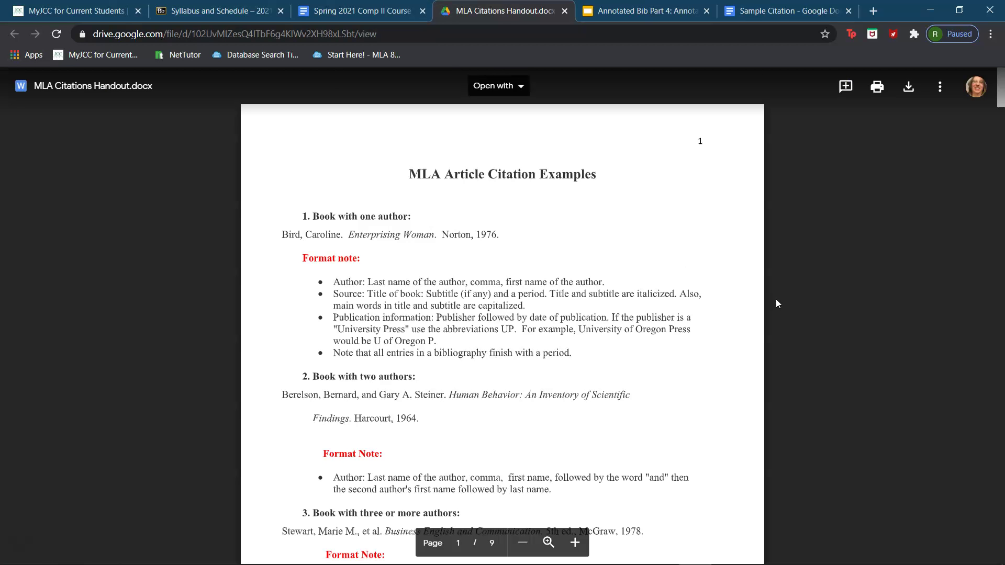
- Scroll through pages 1–5 of MLA Citations Handout.docx, then close its tab
{"action": "scroll", "coordinate": [776, 299], "scroll_direction": "down", "scroll_amount": 10}
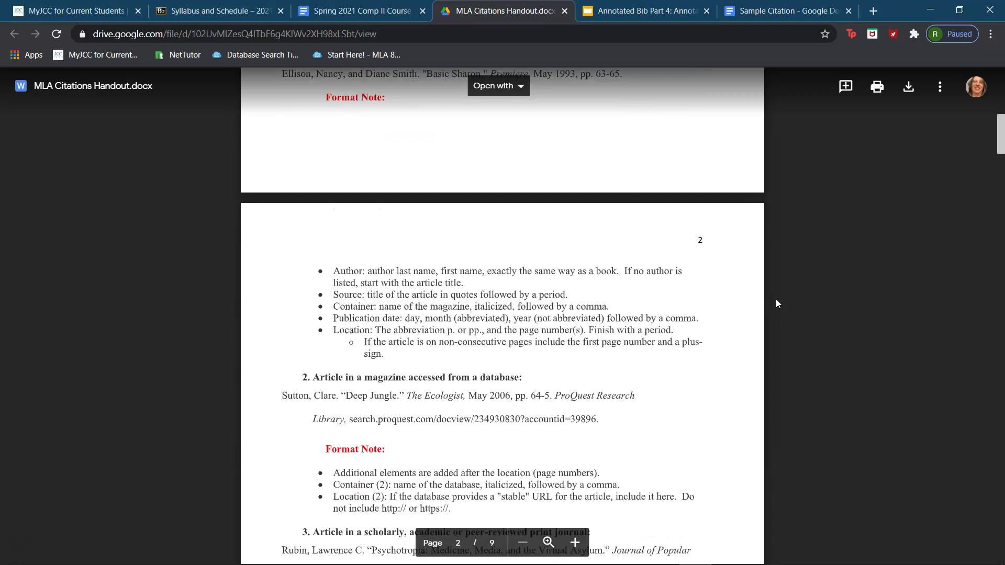
{"action": "scroll", "coordinate": [776, 302], "scroll_direction": "down", "scroll_amount": 15}
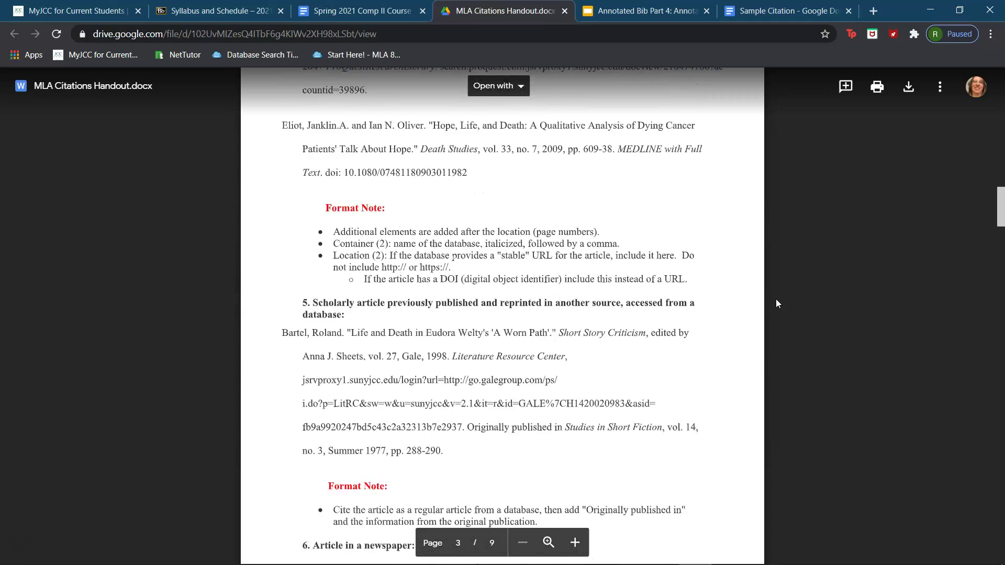
{"action": "scroll", "coordinate": [776, 303], "scroll_direction": "down", "scroll_amount": 13}
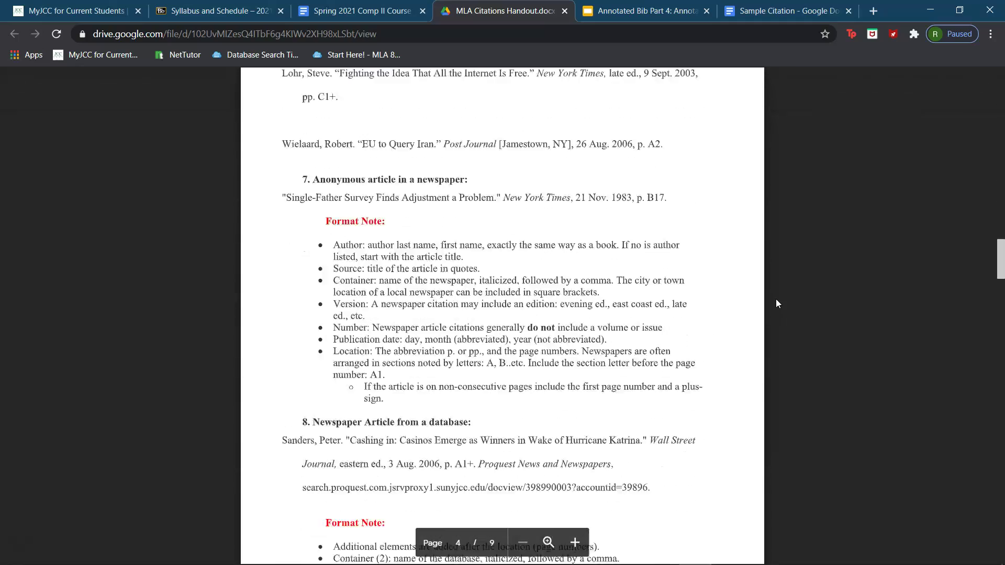
{"action": "scroll", "coordinate": [776, 304], "scroll_direction": "down", "scroll_amount": 5}
{"action": "left_click", "coordinate": [564, 11]}
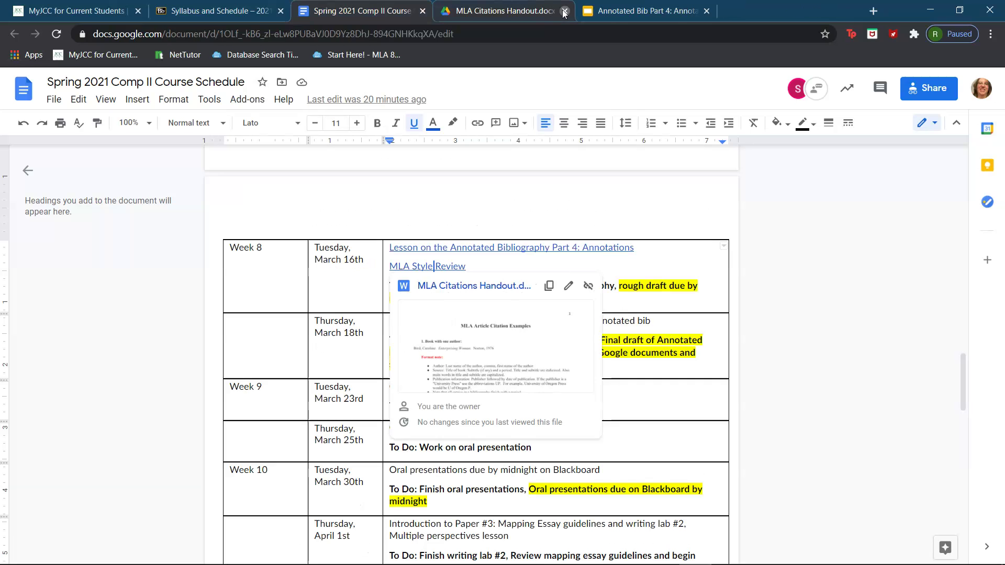
- Go back to the Blackboard Syllabus and Schedule tab
{"action": "left_click", "coordinate": [209, 11]}
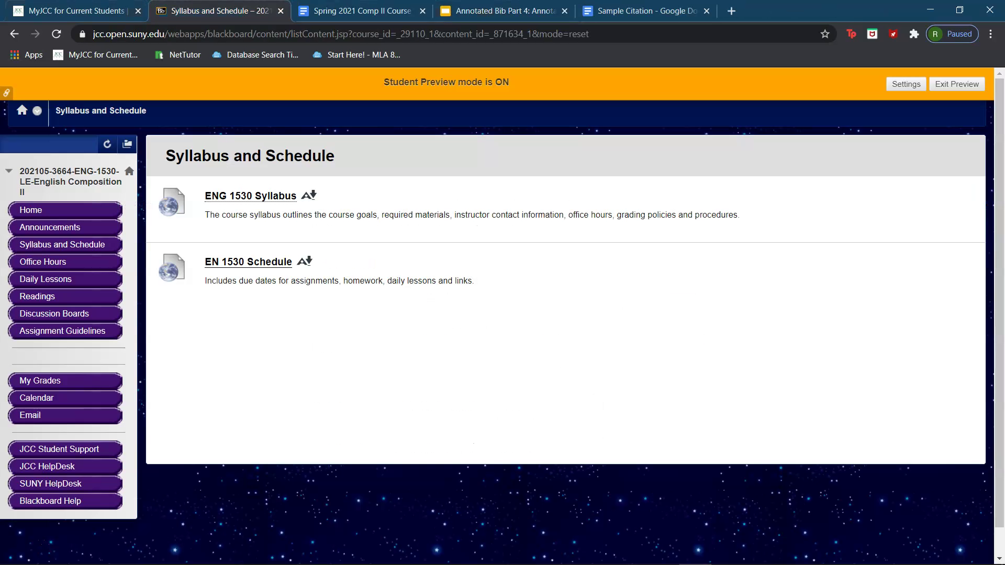